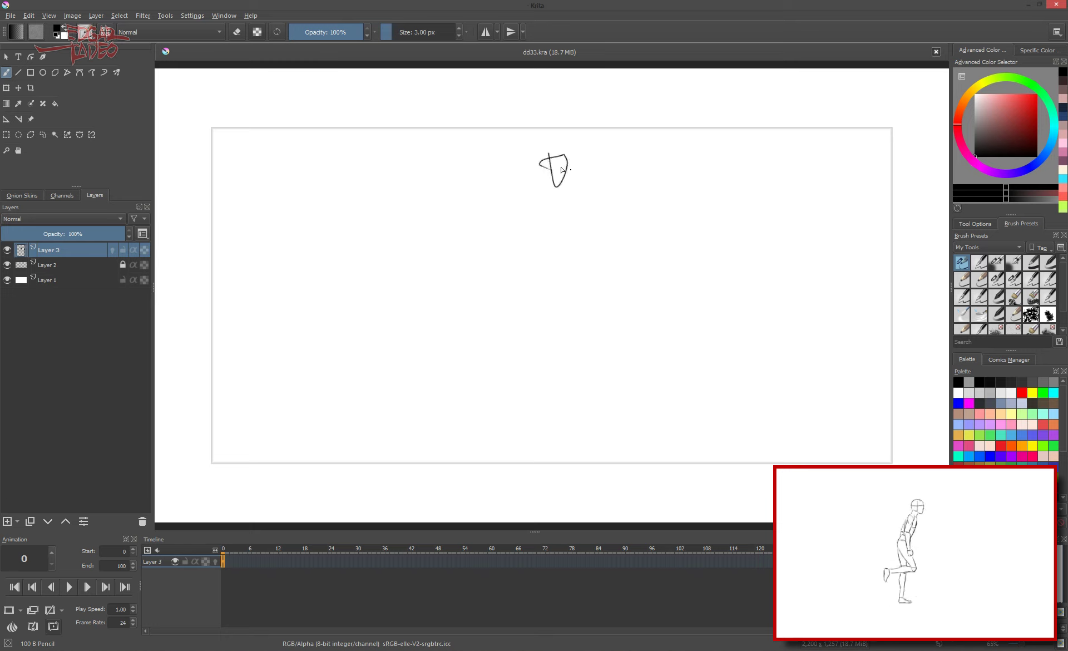
Step: Undo the rough stroke, then sketch the runner's head, torso, hips, outstretched arm and front leg with foot
key(ctrl+z)
mouse_move(562, 169)
mouse_down()
mouse_move(570, 159)
mouse_move(520, 275)
mouse_up()
drag(551, 189, 506, 271)
drag(534, 195, 453, 247)
drag(518, 256, 569, 210)
drag(504, 253, 631, 405)
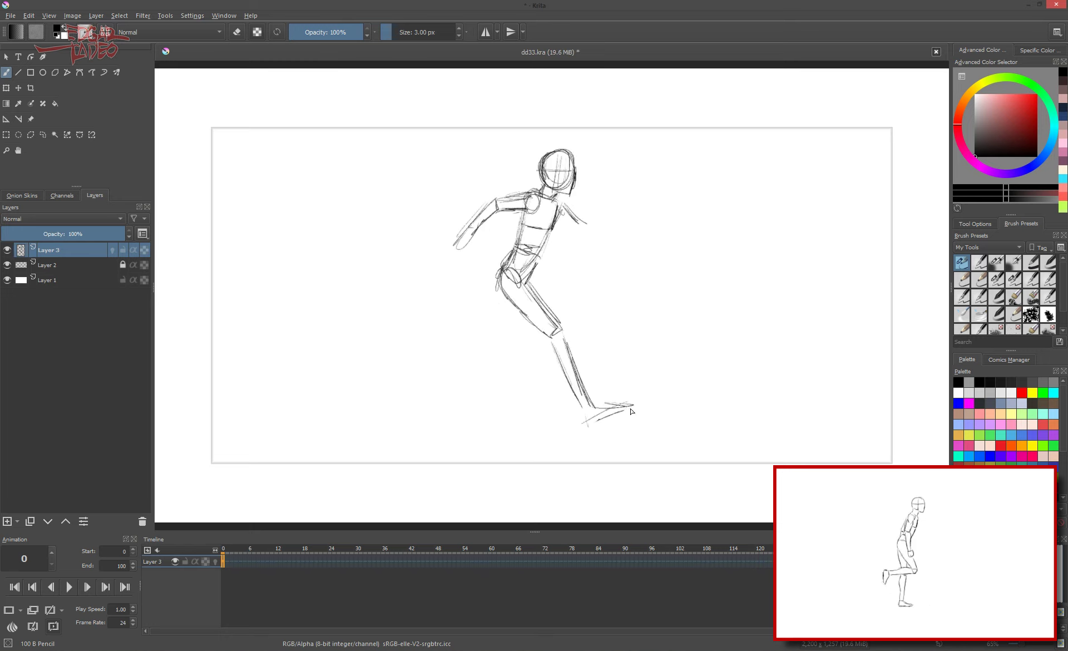
drag(498, 286, 409, 309)
Step: Add the back leg, front and back arms with fists, and extra torso lines, then select the sketch
drag(475, 351, 434, 284)
drag(445, 245, 459, 267)
drag(558, 206, 584, 245)
drag(492, 203, 448, 261)
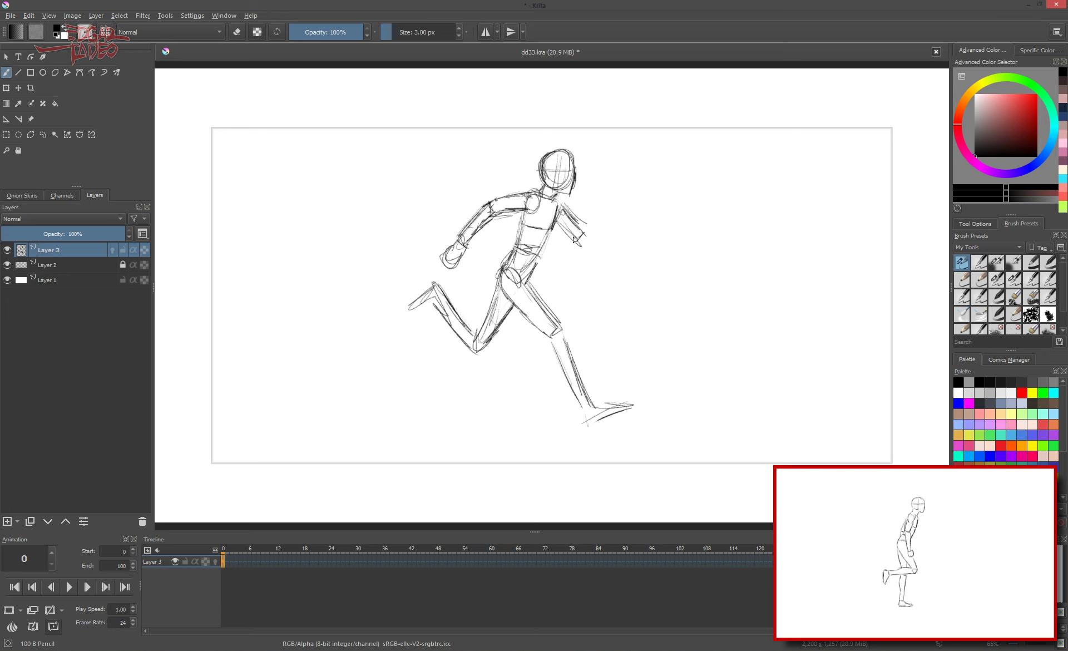
drag(550, 203, 537, 270)
mouse_move(581, 239)
mouse_down()
mouse_move(611, 209)
mouse_move(626, 226)
mouse_up()
key(ctrl+t)
Step: Paste the sketch as a reference image, place it over the main sketch, and return to the brush
click(28, 16)
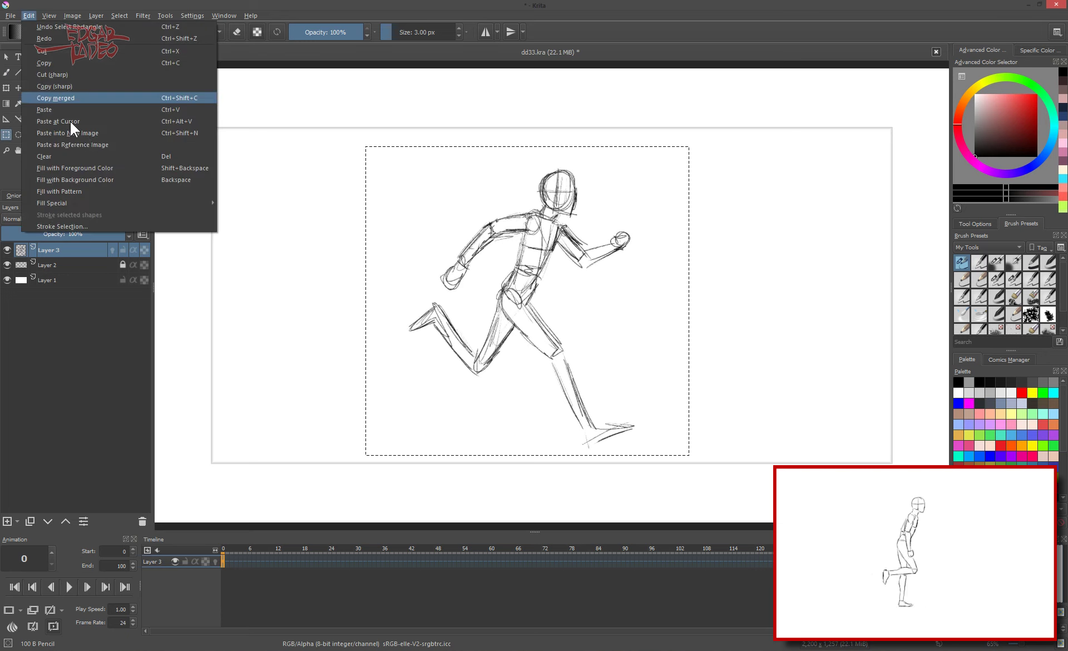
click(70, 121)
drag(253, 231, 506, 334)
key(b)
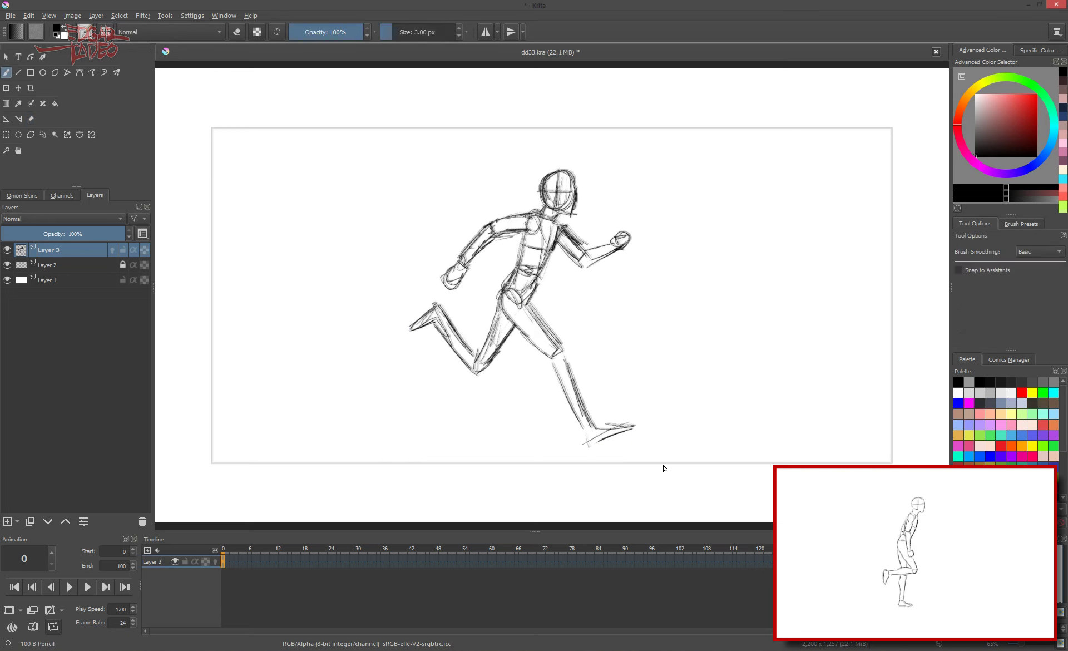
Step: Extend the animation to frame 16, add keyframes, and go to frame 8 at 100% zoom
click(351, 561)
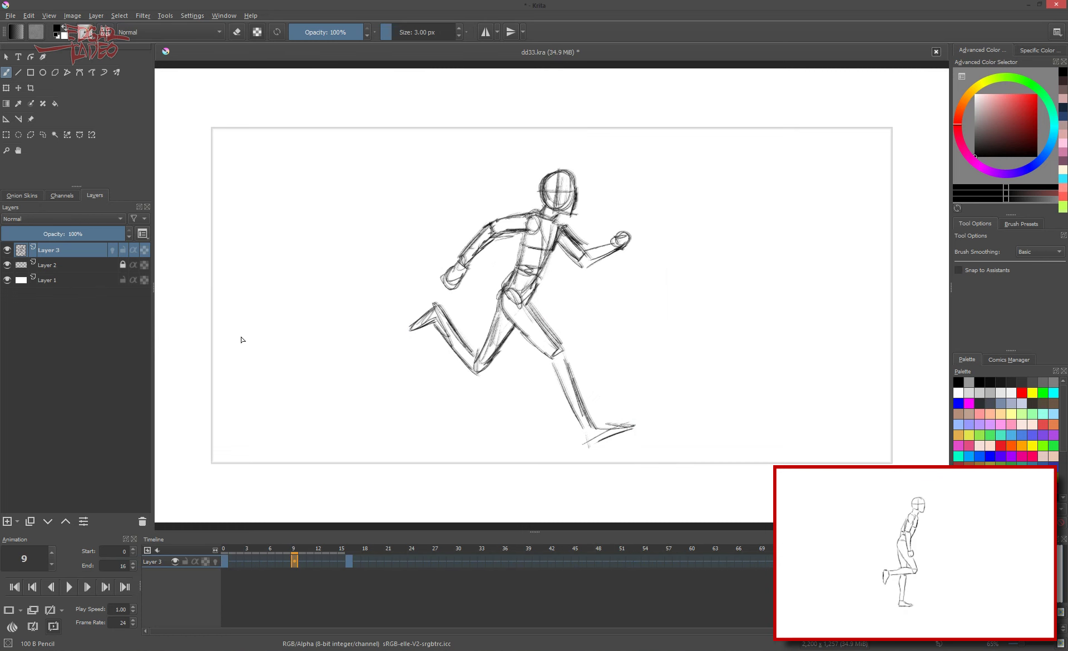
click(30, 118)
click(584, 379)
key(Left)
key(b)
key(1)
Step: Draw the frame-8 passing pose's head, torso, hips and standing leg with its foot
drag(603, 121, 544, 272)
drag(605, 198, 584, 280)
drag(573, 195, 578, 218)
drag(584, 285, 544, 273)
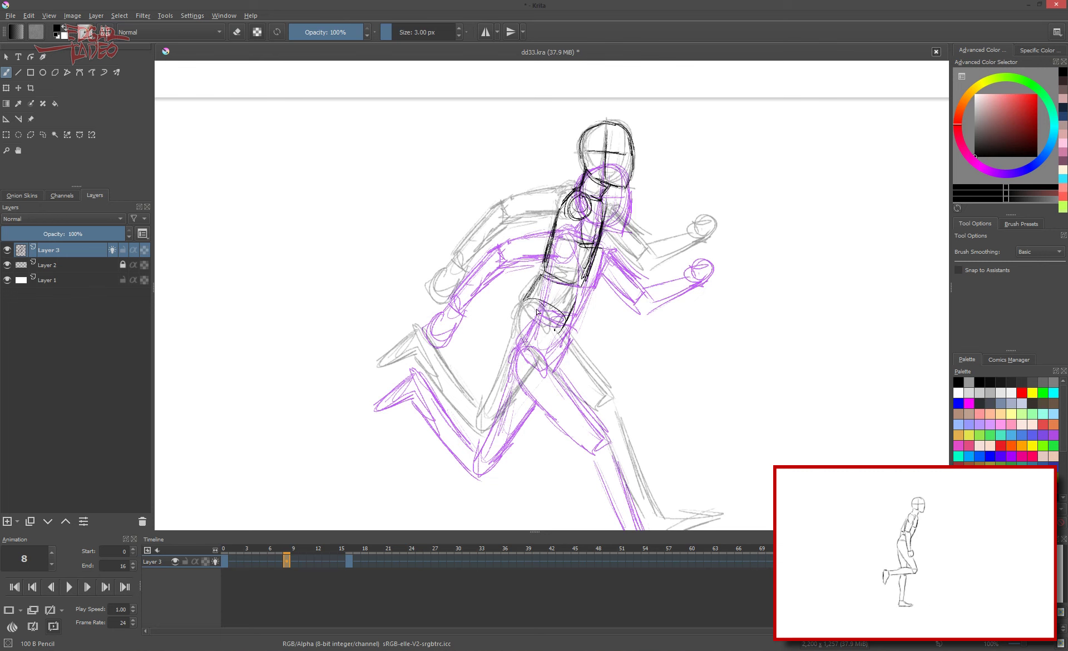
scroll(537, 312, down, 5)
drag(550, 166, 539, 284)
drag(570, 183, 570, 284)
mouse_move(490, 279)
mouse_down()
mouse_move(573, 297)
mouse_move(537, 428)
mouse_up()
drag(525, 428, 589, 442)
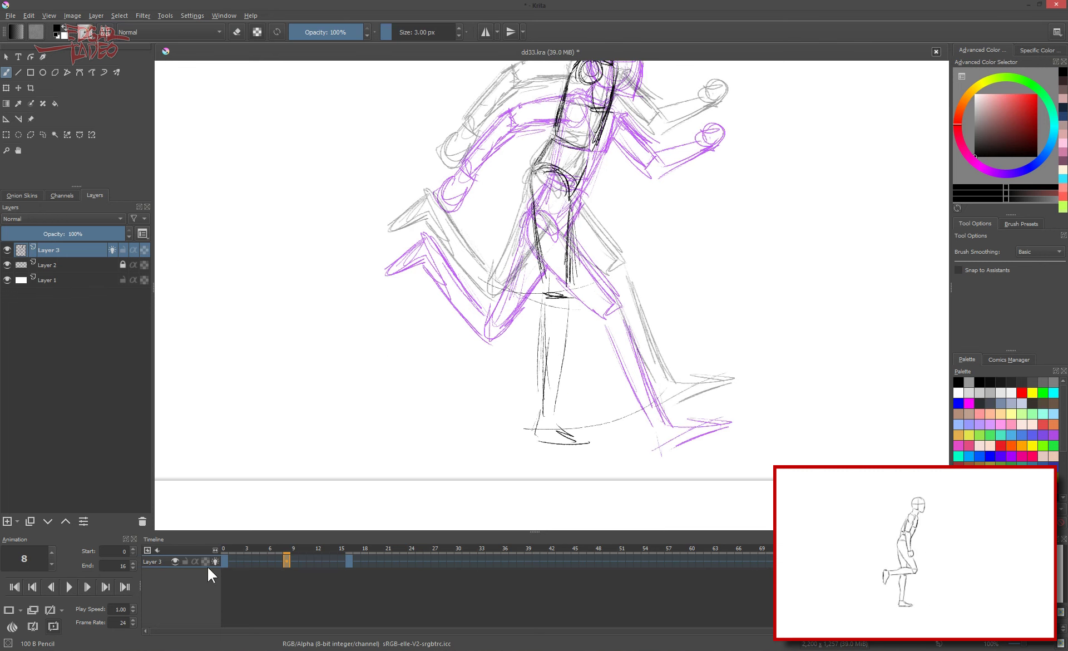
Step: With onion skins hidden, erase a stray grey line and draw the raised back leg with its foot
click(215, 560)
key(e)
drag(531, 217, 534, 298)
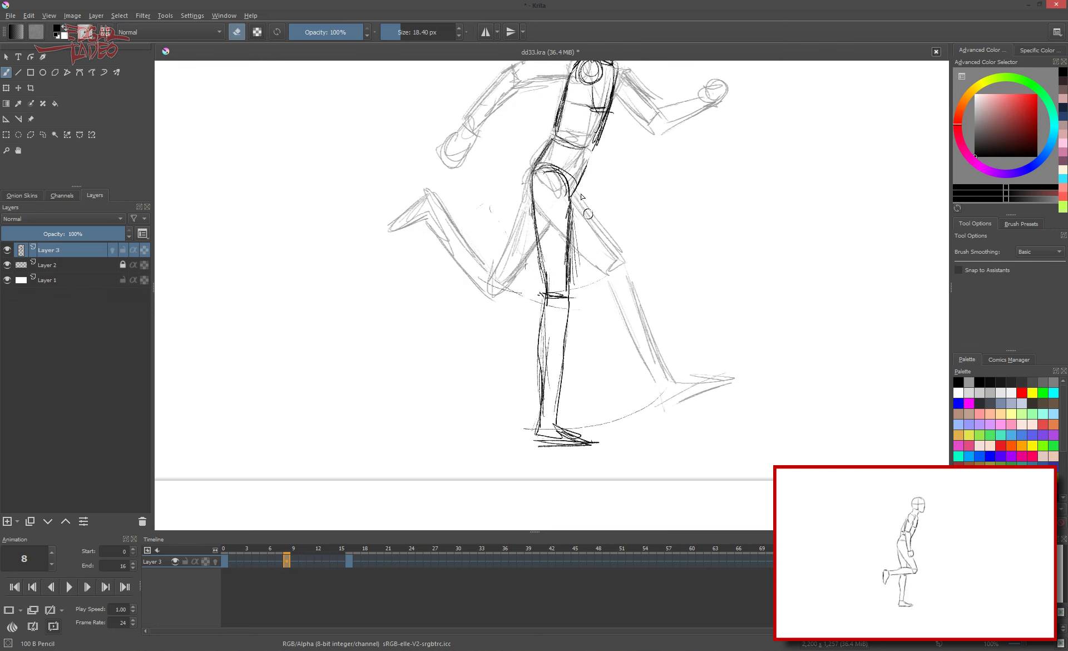
key(e)
mouse_move(578, 211)
mouse_down()
mouse_move(607, 281)
mouse_move(589, 292)
mouse_up()
mouse_move(490, 295)
mouse_down()
mouse_move(479, 353)
mouse_move(612, 278)
mouse_up()
drag(483, 292, 478, 356)
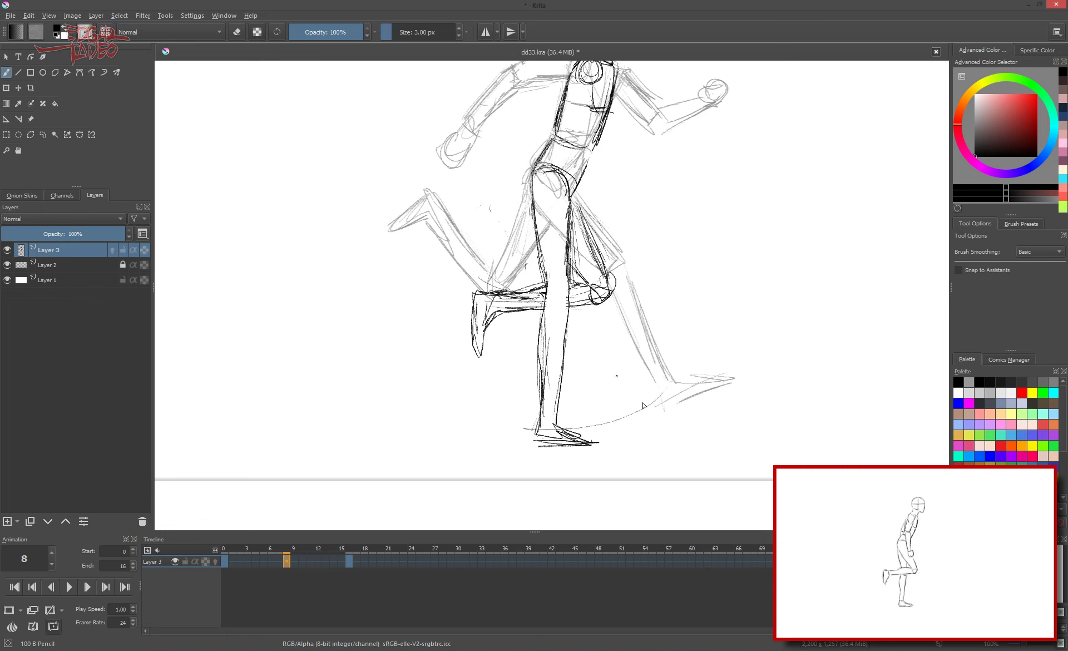
drag(579, 192, 600, 273)
Step: Darken the torso and hip lines, and show the onion skins again
scroll(612, 315, down, 2)
scroll(611, 315, up, 2)
drag(522, 134, 496, 202)
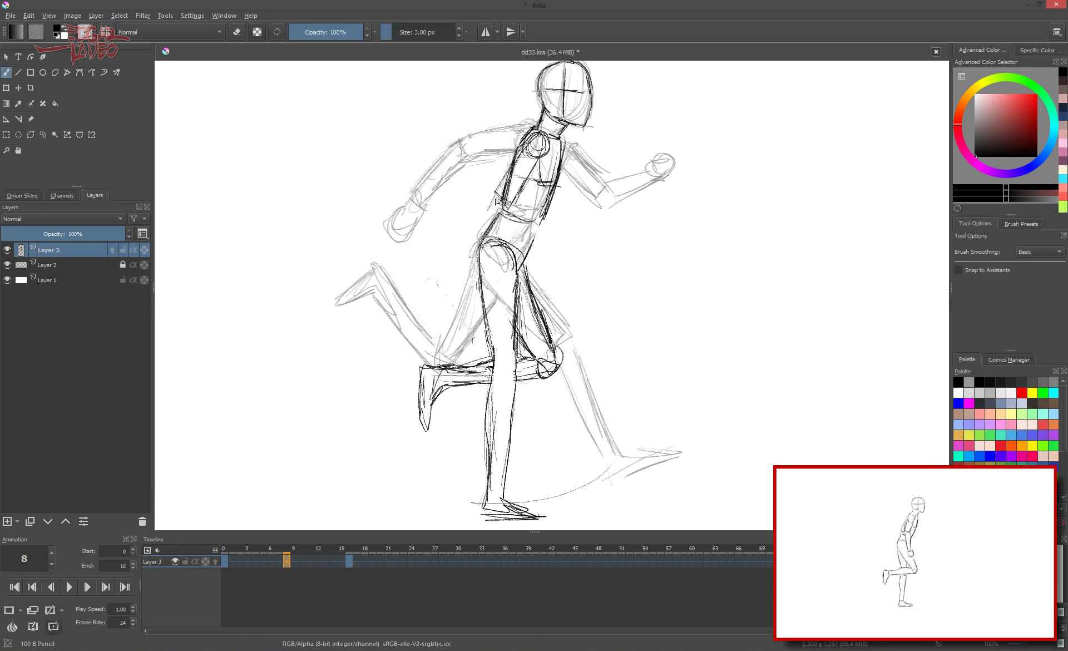
mouse_move(520, 156)
mouse_down()
mouse_move(493, 211)
mouse_move(503, 283)
mouse_up()
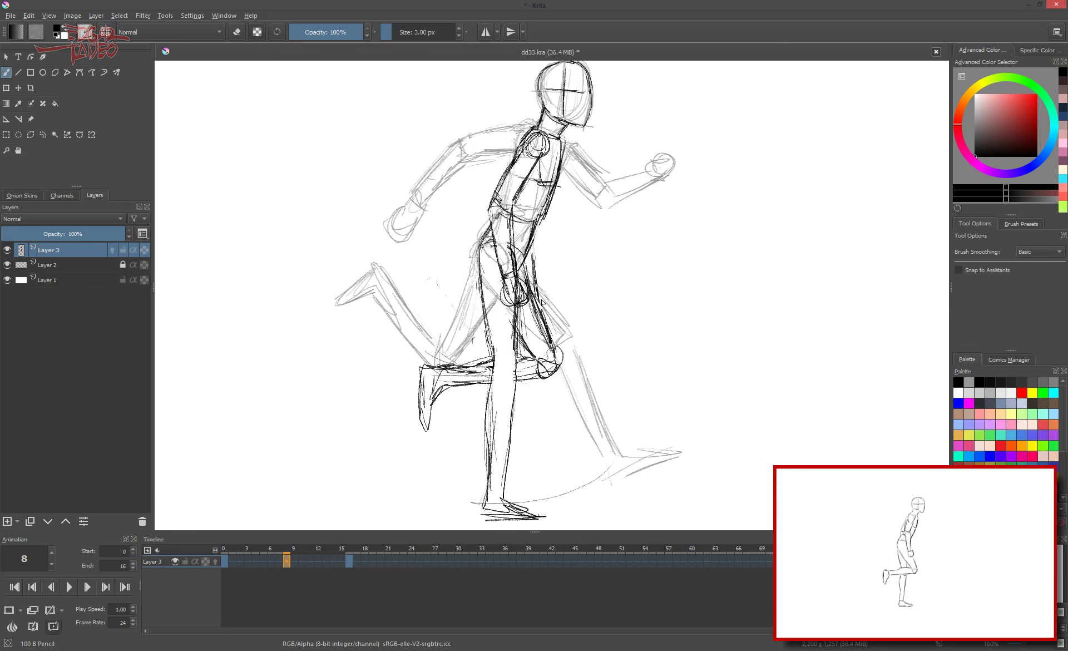
click(215, 560)
Step: Add torso strokes on frame 16, then copy the keyframes to frames 24 and 32
click(349, 561)
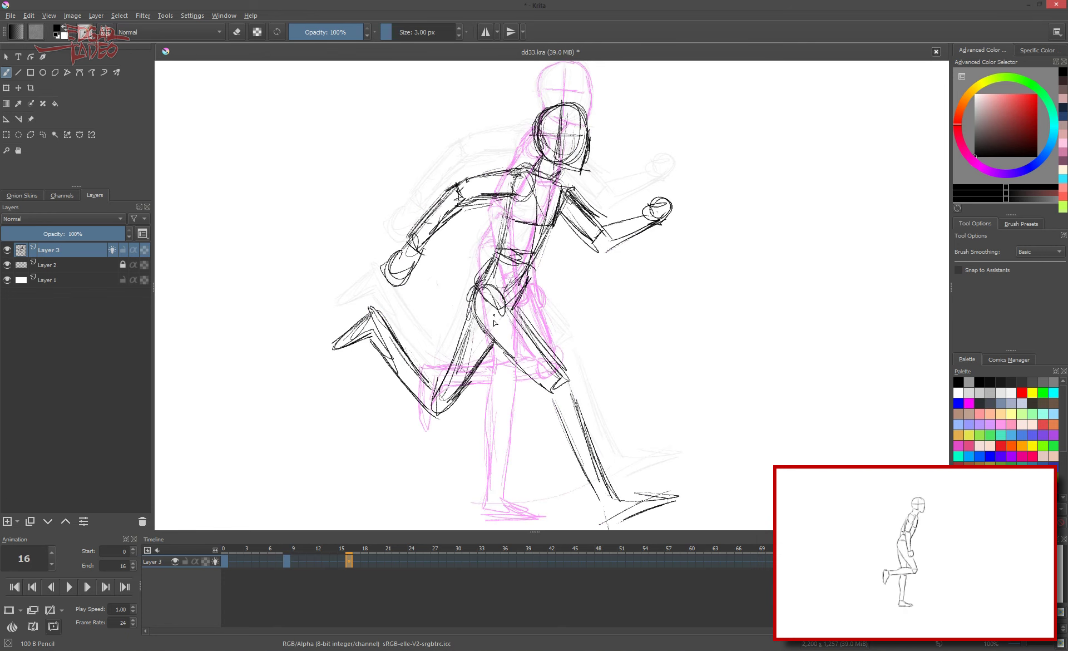
mouse_move(532, 167)
mouse_down()
mouse_move(509, 239)
mouse_move(548, 194)
mouse_move(528, 378)
mouse_up()
click(215, 561)
click(224, 561)
shift+click(286, 561)
mouse_move(286, 560)
mouse_down()
mouse_move(474, 560)
mouse_move(412, 561)
mouse_up()
Step: Set the animation end frame to 31, play it back, and stop playback
text(1)
key(space)
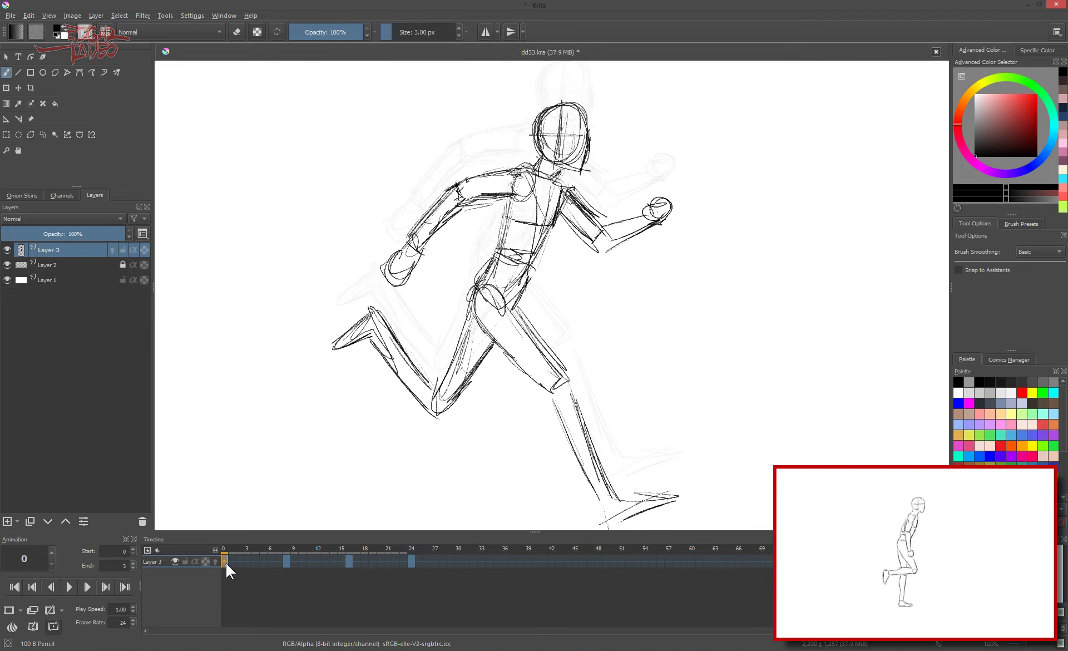
key(minus)
key(minus)
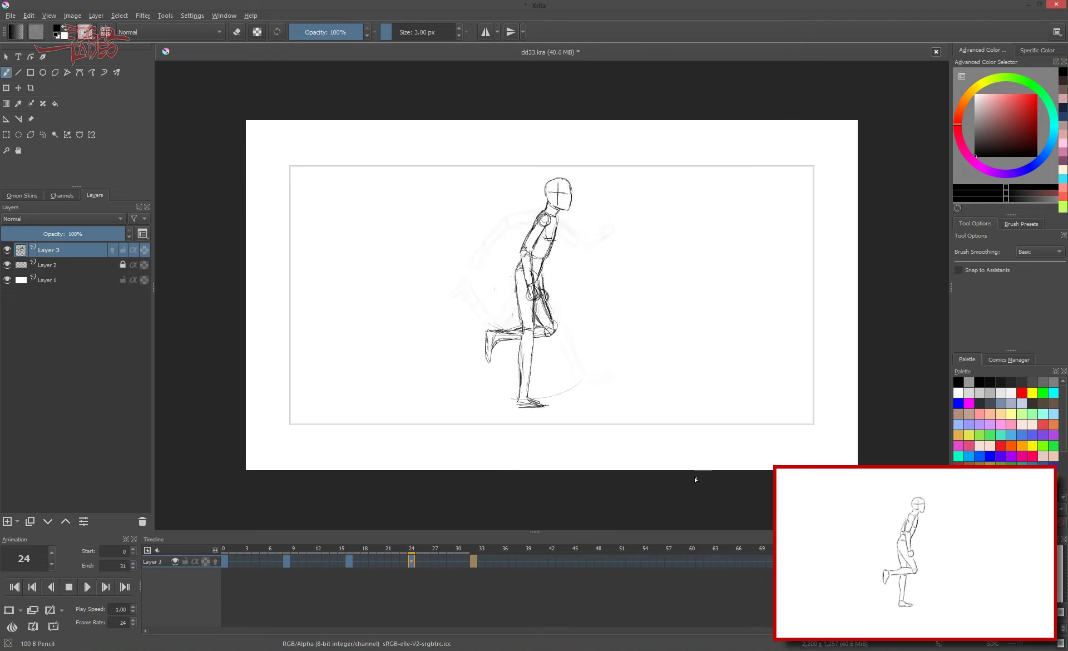
key(space)
key(1)
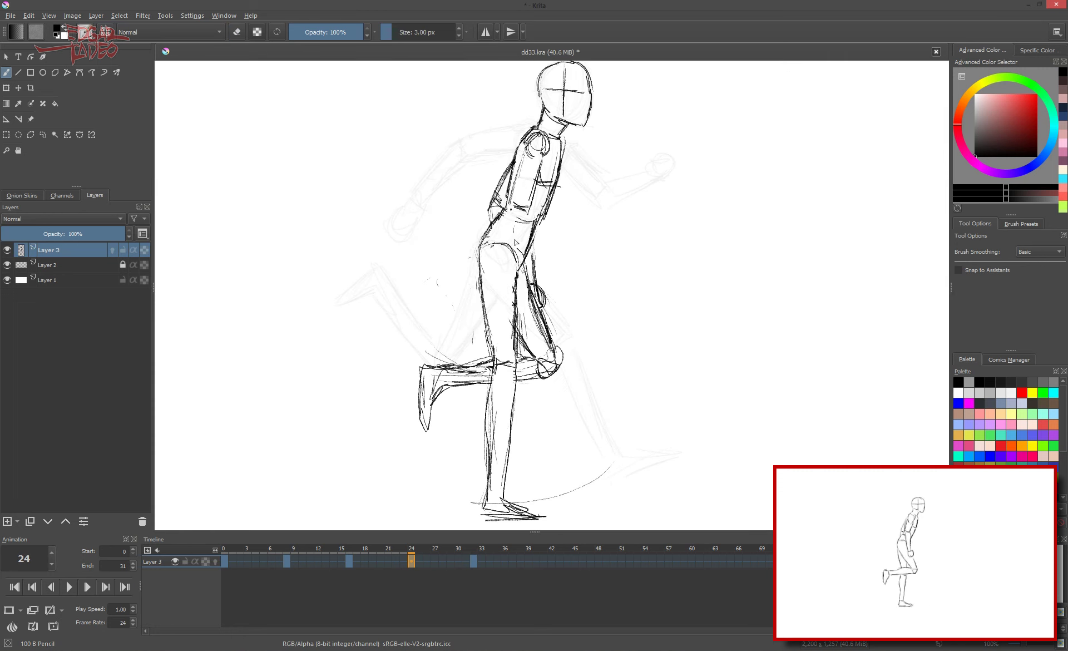
Step: Redraw the frame-24 arm with a boxier hand and erase the extra thigh and knee lines
drag(516, 242, 492, 339)
key(2)
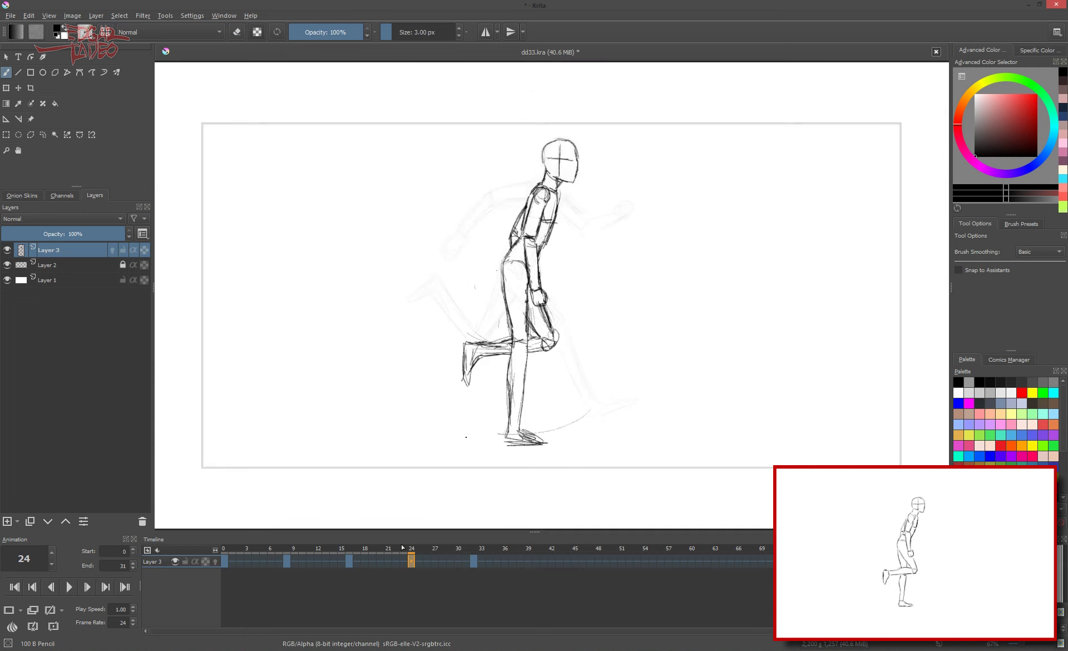
key(1)
key(e)
drag(517, 369, 538, 328)
Step: Go to frame 4 with onion skins on and create a new drawing there
click(346, 561)
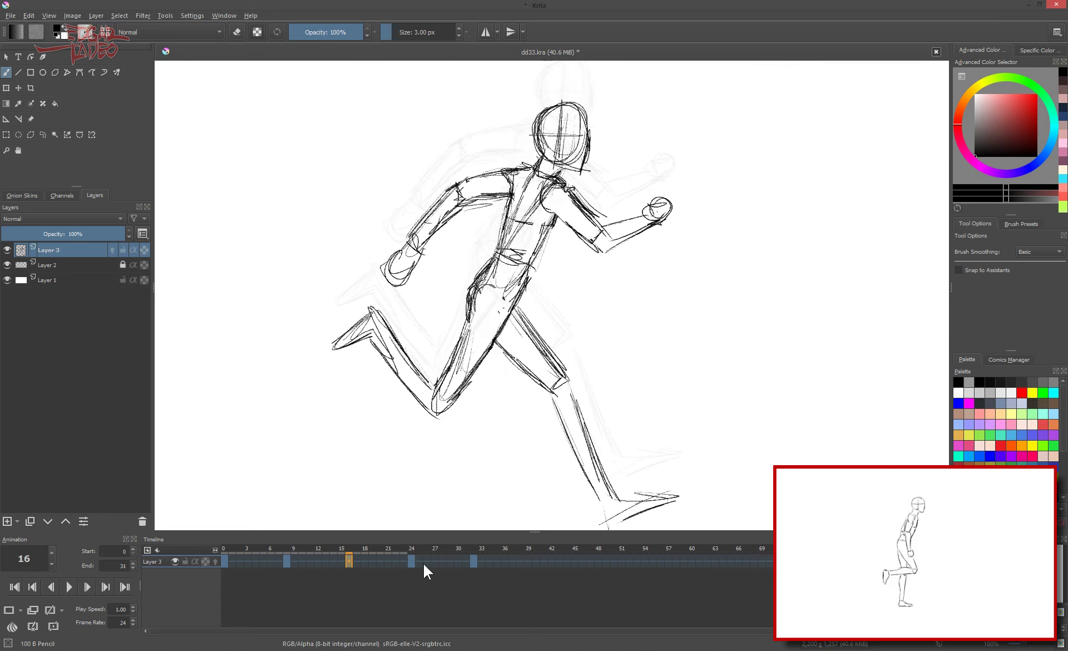
key(2)
click(255, 560)
click(215, 561)
Step: At frame 4, draw the head and torso outline and the back arm with its hand over the onion skins
key(b)
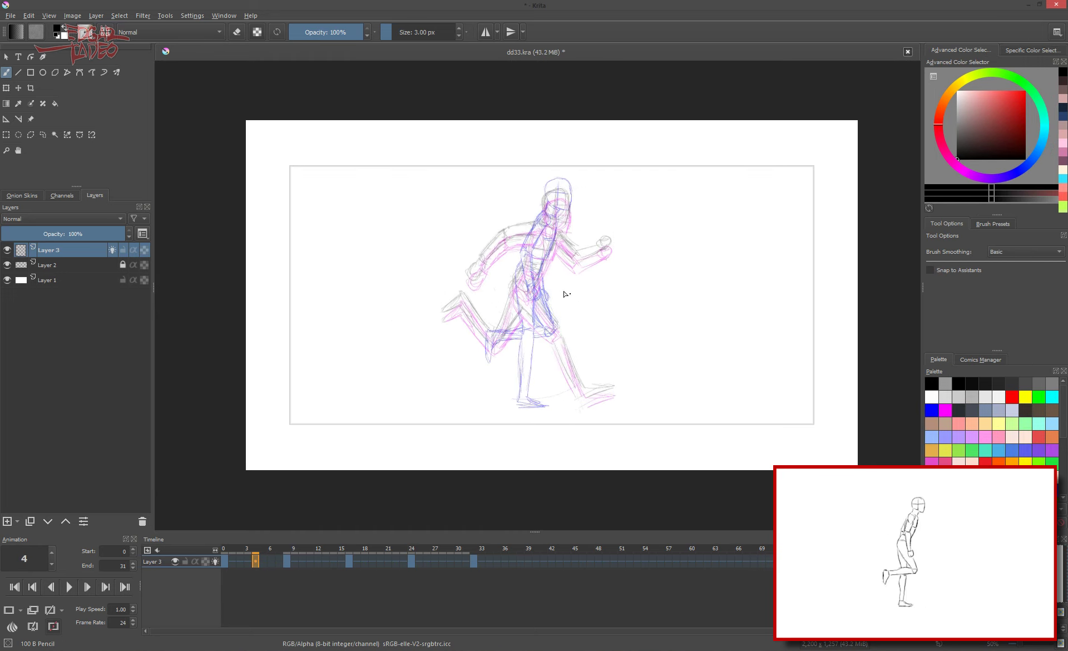
scroll(545, 222, up, 3)
mouse_move(587, 139)
mouse_down()
mouse_move(584, 211)
mouse_move(465, 436)
mouse_up()
drag(556, 228, 518, 390)
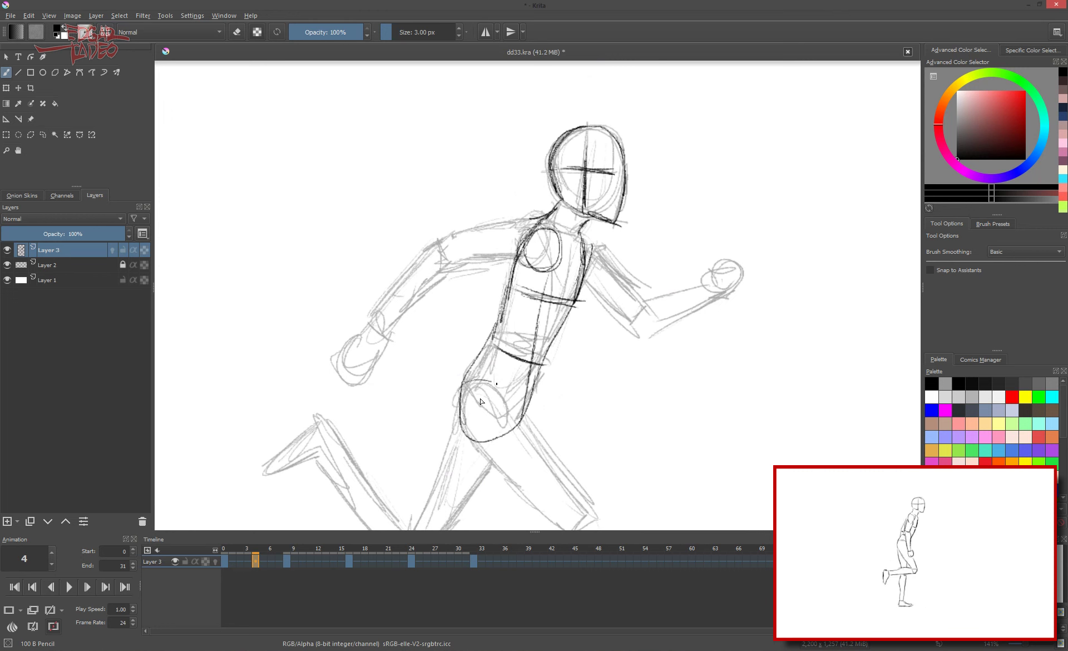
click(111, 250)
mouse_move(547, 240)
mouse_down()
mouse_move(472, 311)
mouse_move(534, 189)
mouse_up()
drag(518, 223, 470, 317)
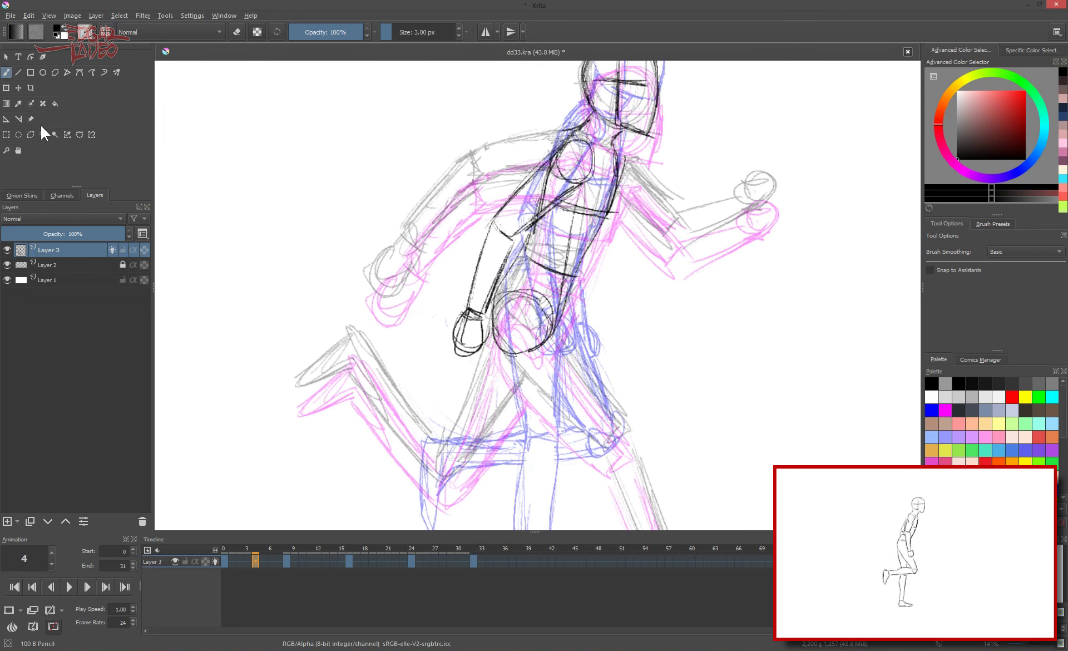
Step: Draw the standing leg with its foot and the back leg's thigh, shin and foot
scroll(624, 267, down, 3)
scroll(624, 267, down, 3)
drag(533, 245, 589, 364)
scroll(612, 334, down, 2)
drag(628, 275, 648, 445)
drag(628, 467, 687, 448)
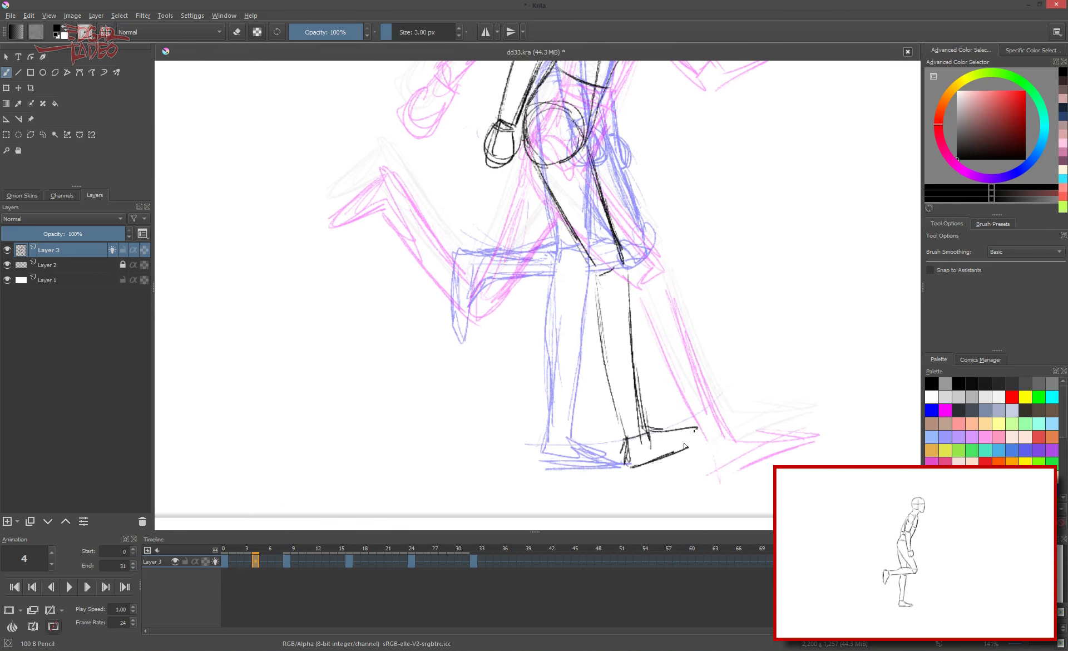
scroll(612, 333, up, 2)
mouse_move(573, 220)
mouse_down()
mouse_move(601, 356)
mouse_move(490, 292)
mouse_move(428, 340)
mouse_up()
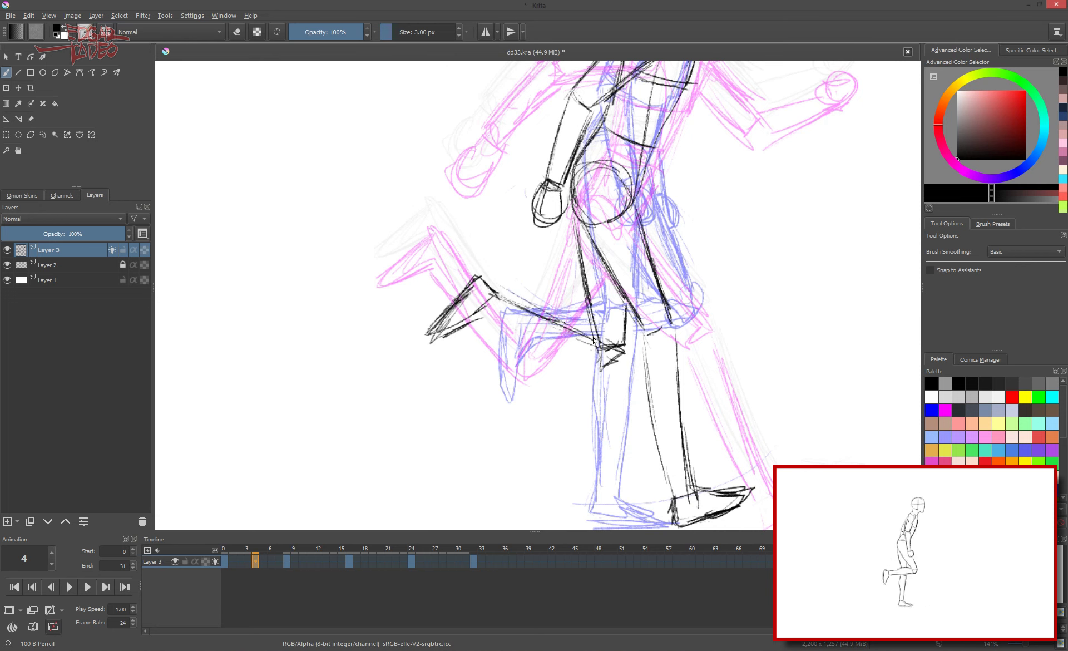
drag(594, 340, 489, 320)
drag(659, 331, 645, 431)
scroll(667, 222, up, 1)
scroll(674, 163, up, 1)
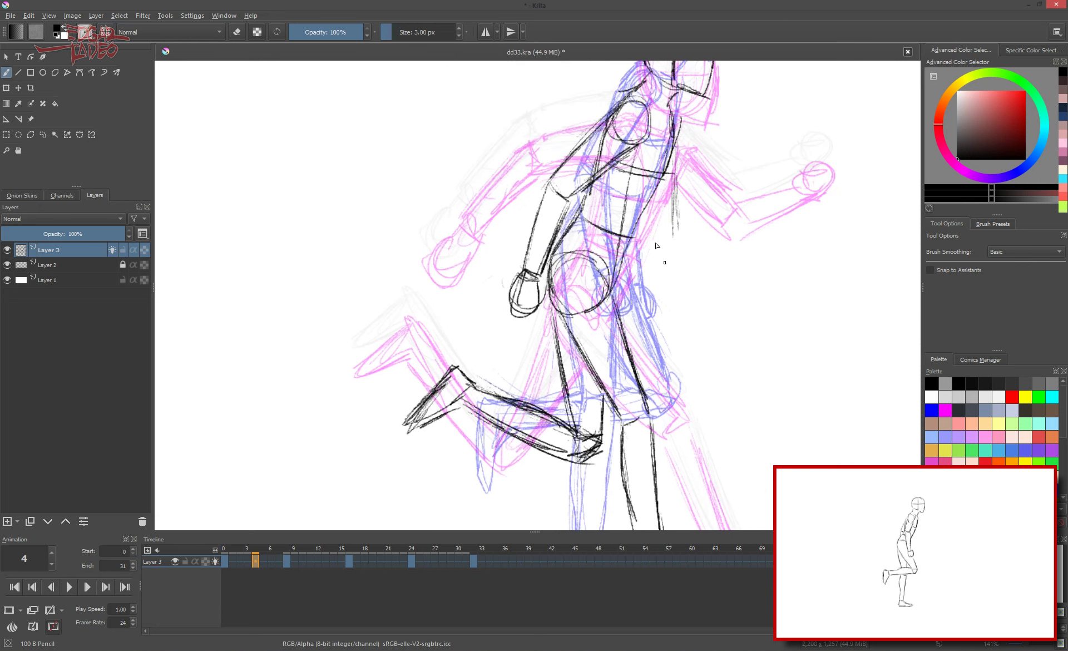
Step: Draw the front upper arm, forearm and hand, then fit the page in view
drag(676, 120, 671, 237)
mouse_move(681, 142)
mouse_down()
mouse_move(690, 231)
mouse_move(774, 300)
mouse_up()
key(2)
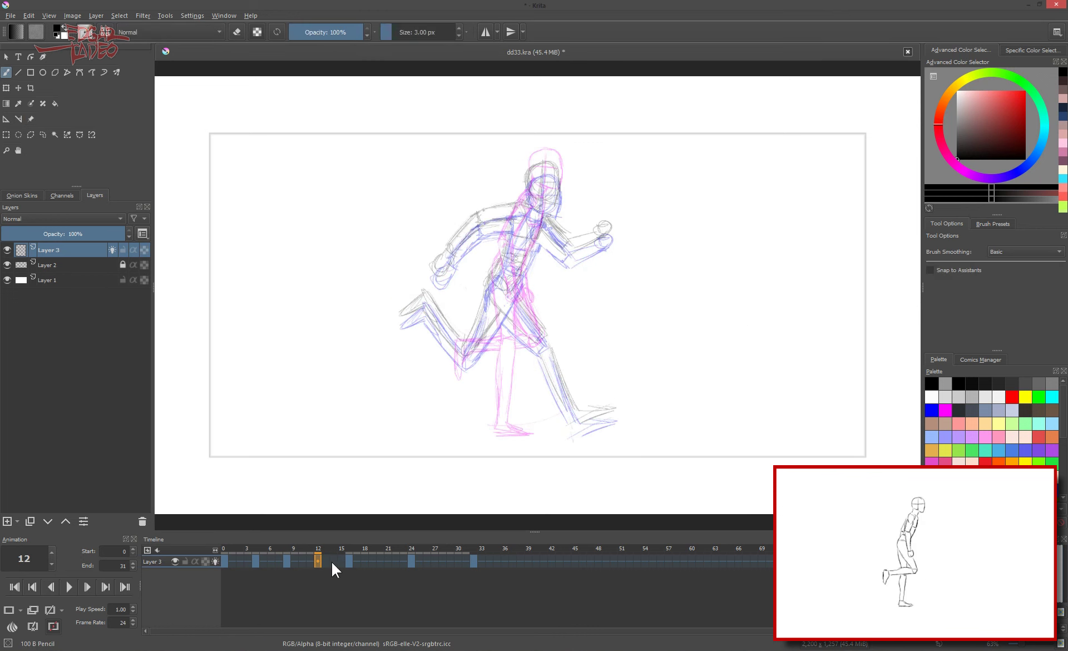
Step: On frame 12, draw the head, torso, pelvis and a forearm with hand reaching down
scroll(612, 167, up, 3)
drag(629, 116, 662, 167)
click(215, 561)
mouse_move(568, 223)
mouse_down()
mouse_move(604, 256)
mouse_move(534, 334)
mouse_up()
drag(534, 379, 537, 428)
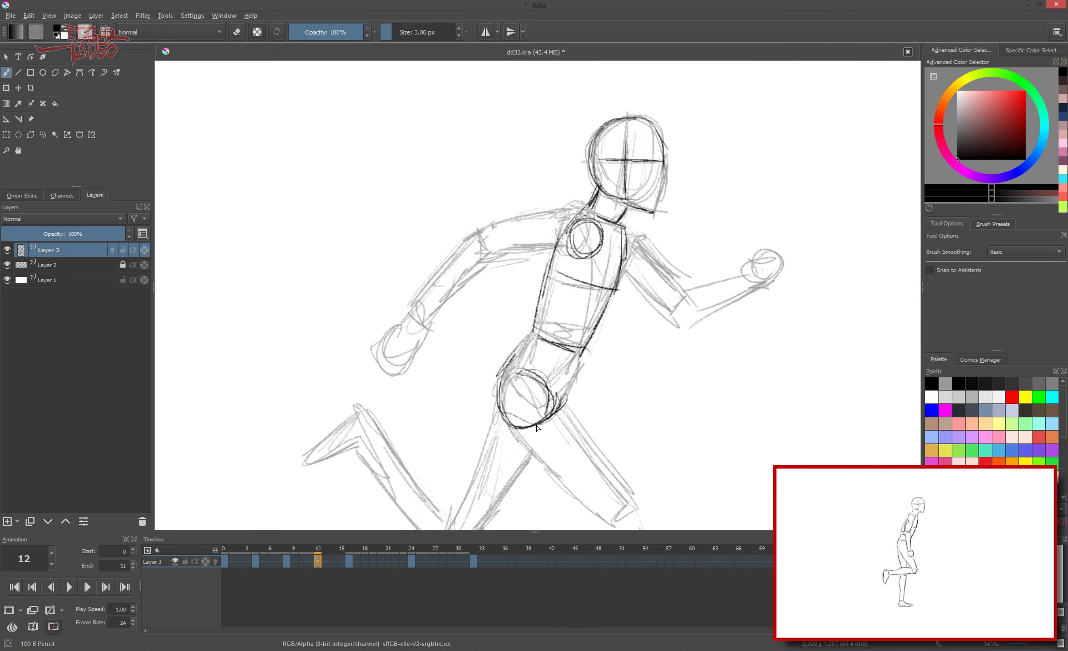
click(215, 561)
mouse_move(573, 250)
mouse_down()
mouse_move(571, 315)
mouse_move(612, 317)
mouse_move(572, 325)
mouse_up()
drag(600, 328, 636, 398)
drag(637, 400, 662, 429)
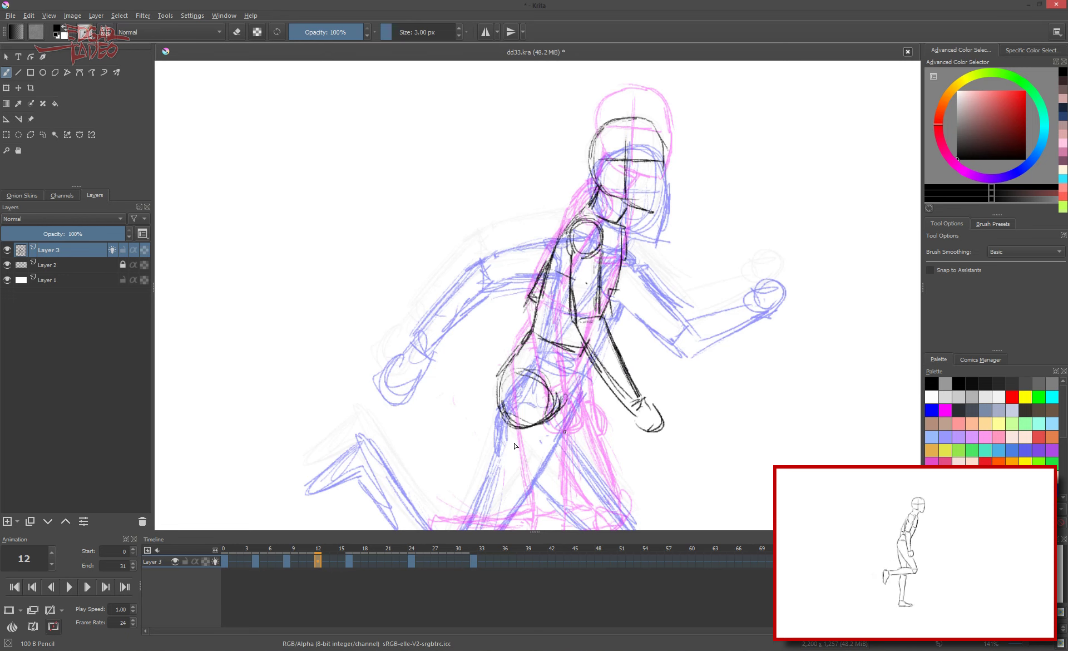
Step: Draw the first leg and foot lines, undo them, and redraw the leg and foot
scroll(515, 445, down, 2)
drag(628, 189, 590, 384)
drag(554, 248, 584, 392)
scroll(584, 392, down, 3)
drag(582, 264, 534, 437)
drag(600, 267, 623, 440)
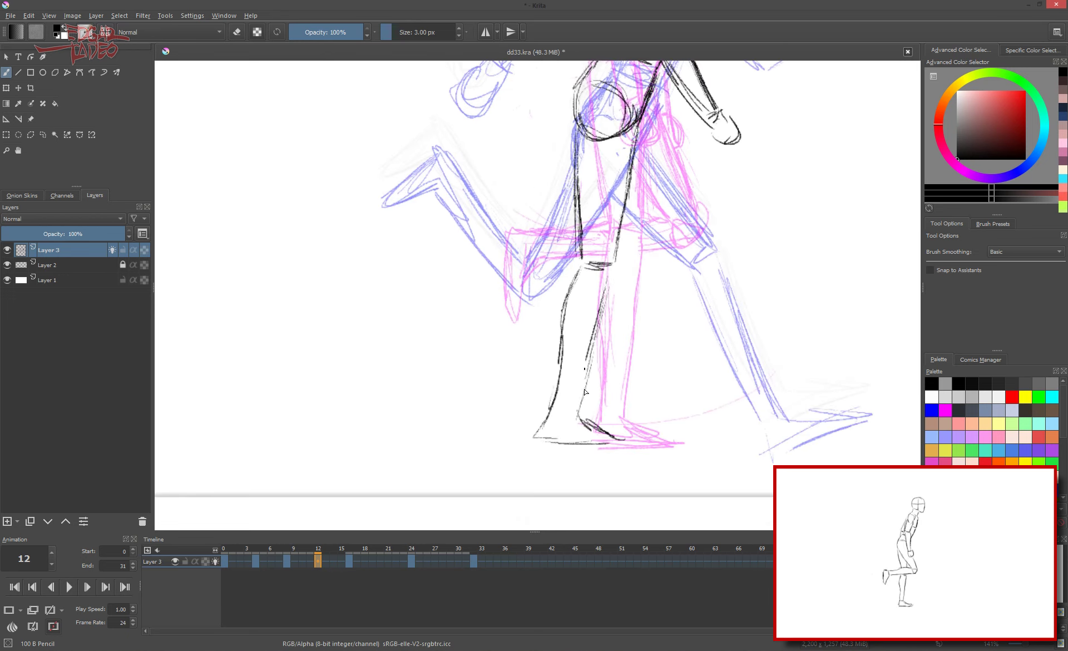
key(ctrl+z)
key(ctrl+z)
drag(567, 303, 534, 400)
drag(579, 275, 523, 431)
drag(556, 287, 606, 422)
drag(509, 422, 598, 445)
scroll(663, 213, up, 2)
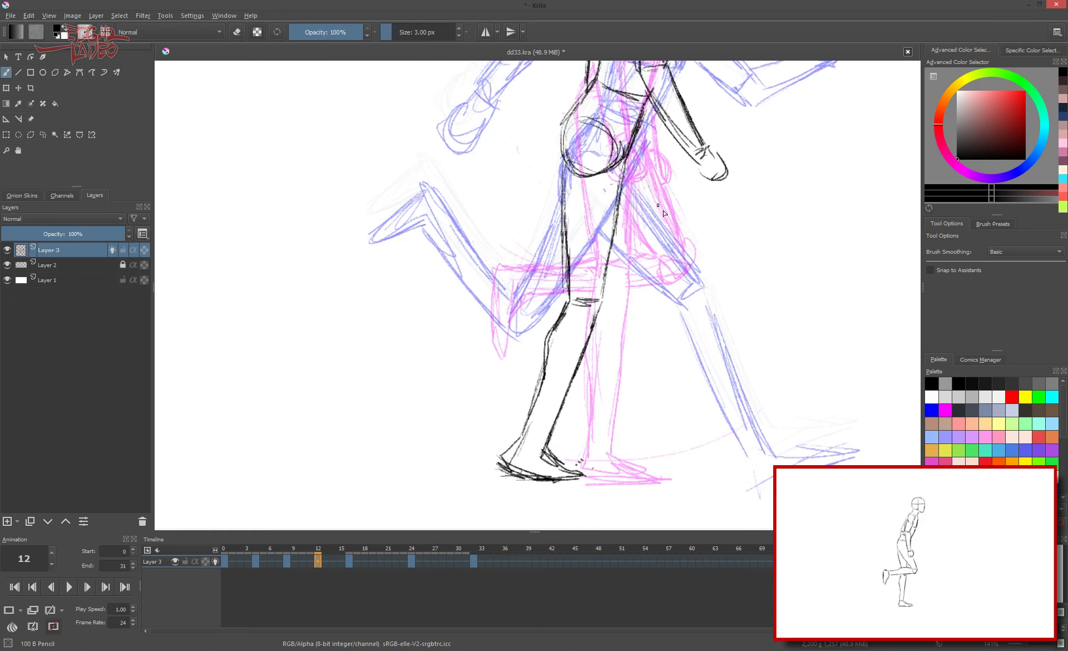
Step: Draw the second leg's thigh, knee, shin and foot
drag(634, 156, 687, 275)
mouse_move(618, 228)
mouse_down()
mouse_move(662, 290)
mouse_move(696, 306)
mouse_move(612, 387)
mouse_up()
drag(656, 292, 589, 378)
drag(582, 384, 645, 431)
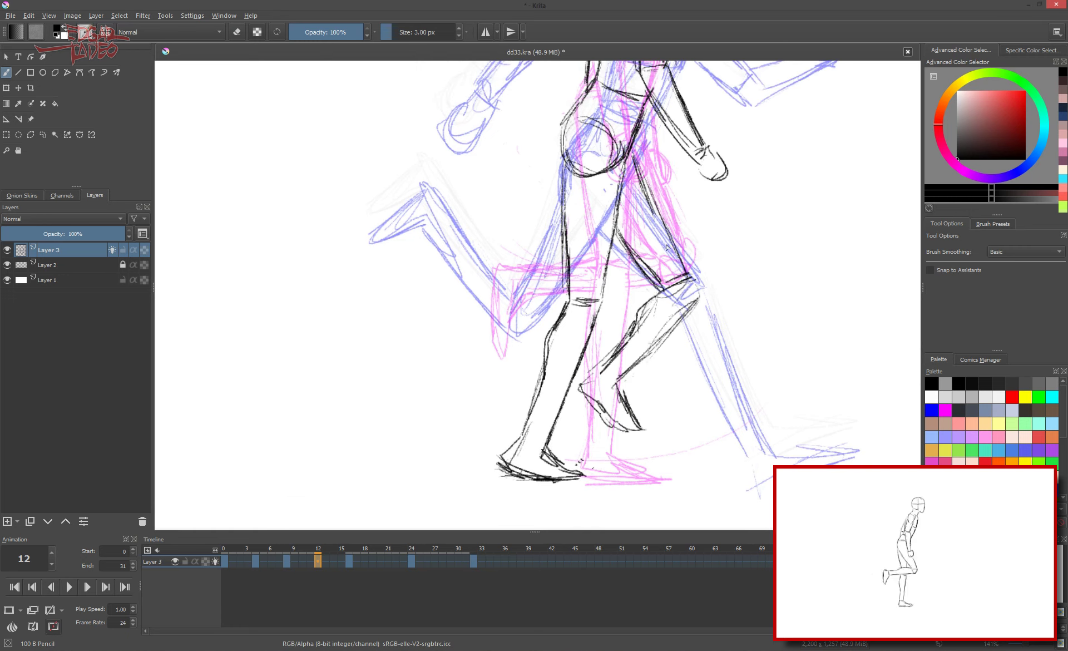
key(minus)
key(minus)
key(plus)
key(plus)
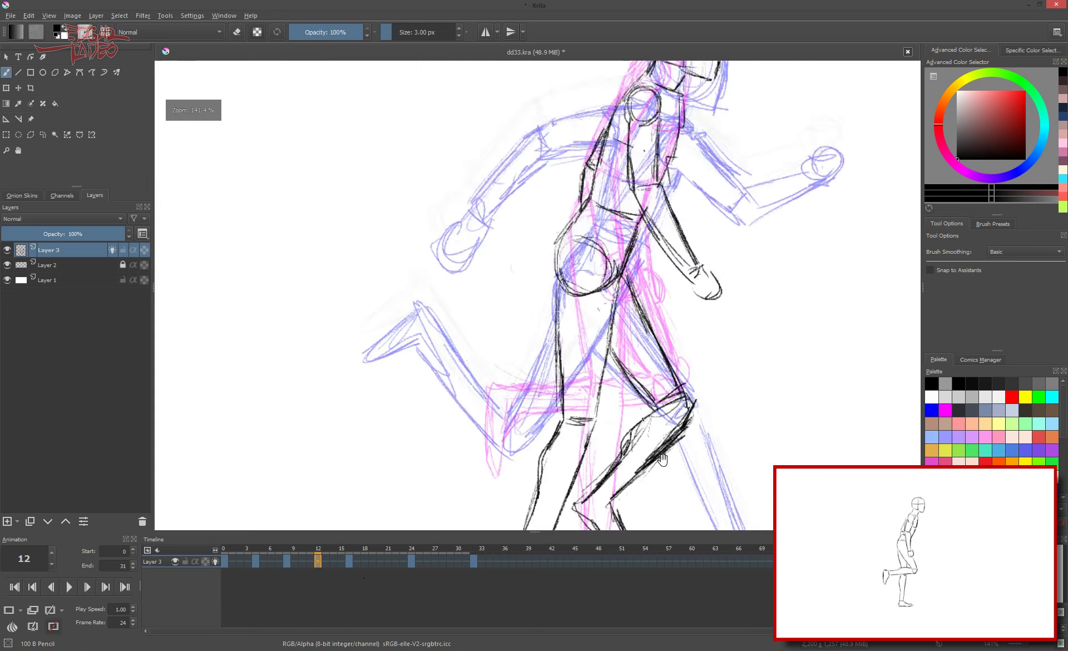
Step: Adjust the foot drawing with the Transform tool and check the whole figure
drag(309, 311, 236, 239)
key(ctrl+t)
key(Return)
key(minus)
Step: Go to frame 20, zoom in on the upper body, and sketch the head and torso outlines
click(348, 560)
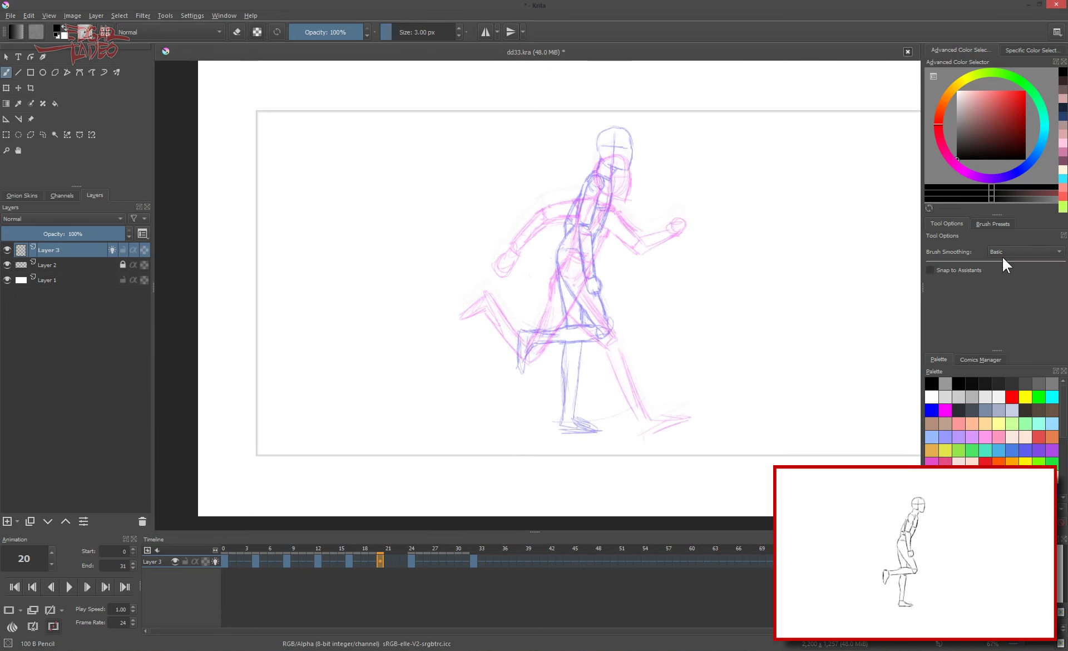
key(ctrl+t)
key(b)
key(plus)
click(380, 560)
drag(629, 92, 662, 184)
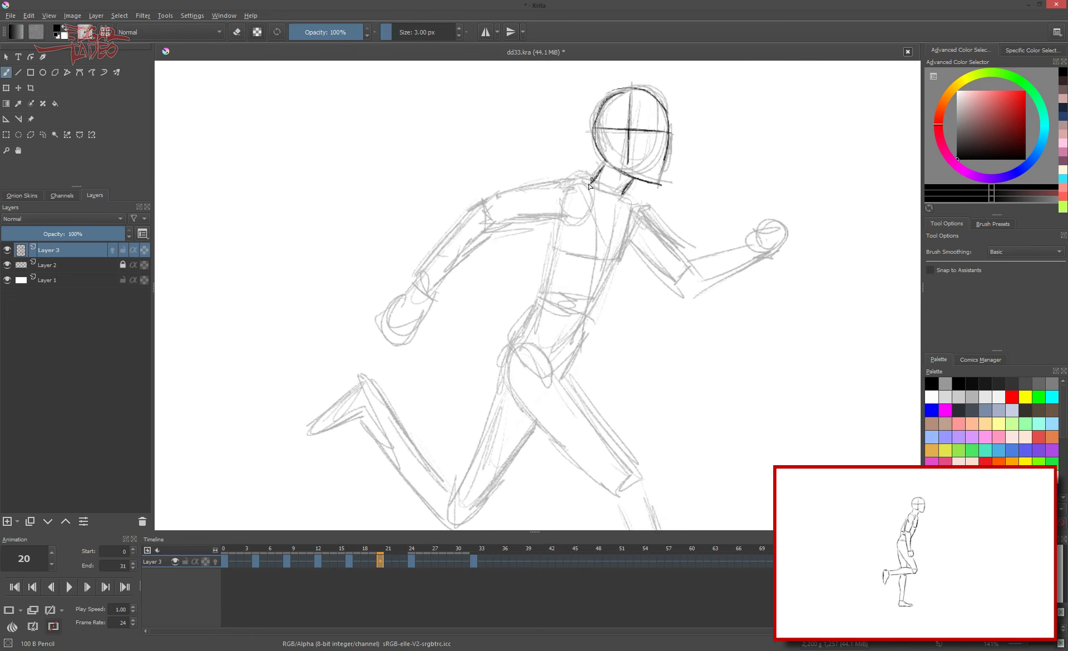
mouse_move(598, 187)
mouse_down()
mouse_move(506, 356)
mouse_move(589, 311)
mouse_up()
Step: Turn on onion skins and redraw the chest and torso strokes for frame 20
click(31, 118)
key(b)
click(113, 250)
drag(612, 217, 618, 301)
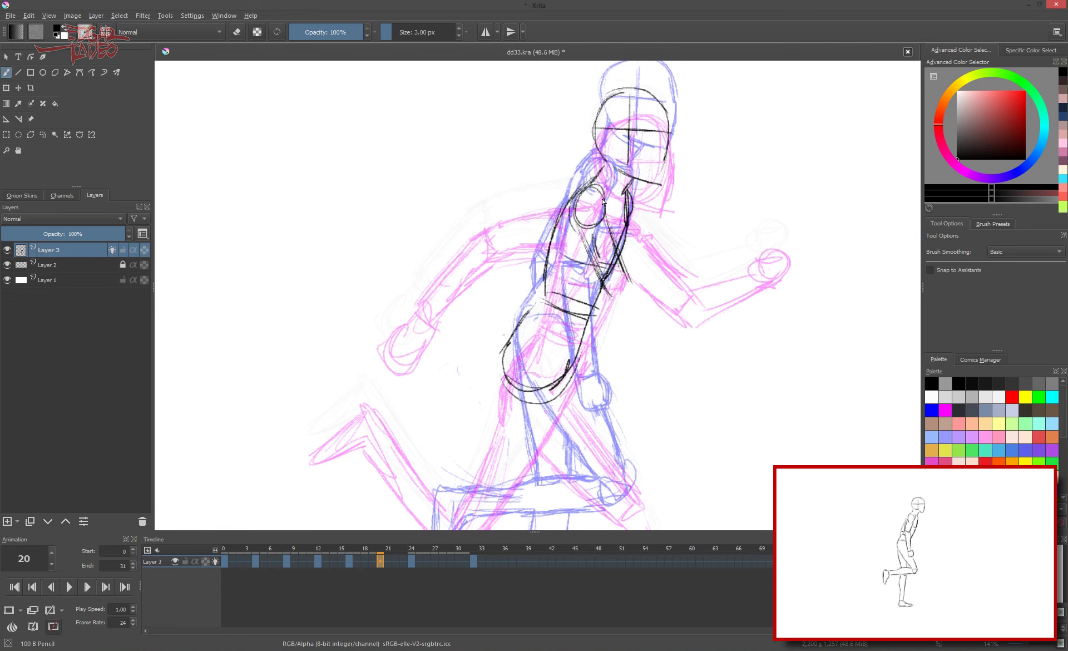
key(ctrl+z)
drag(604, 192, 598, 228)
Step: Draw the right arm and hand, then the left arm, forearm and hand
drag(617, 289, 679, 362)
drag(675, 364, 698, 389)
mouse_move(587, 181)
mouse_down()
mouse_move(512, 247)
mouse_move(525, 314)
mouse_up()
mouse_move(562, 192)
mouse_down()
mouse_move(501, 262)
mouse_move(475, 348)
mouse_move(489, 347)
mouse_up()
Step: Draw the kicked-back leg from hip to foot below the pelvis
scroll(501, 306, down, 5)
drag(531, 220, 562, 345)
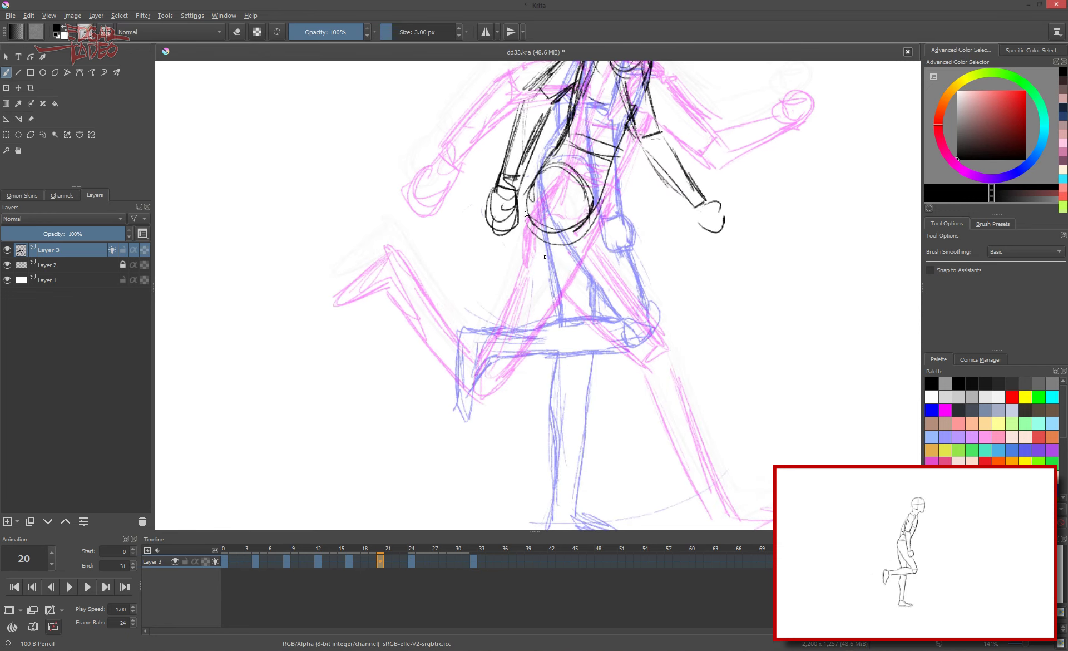
drag(592, 223, 590, 353)
scroll(590, 311, down, 3)
drag(423, 272, 448, 231)
mouse_move(615, 287)
mouse_down()
mouse_move(495, 233)
mouse_move(598, 309)
mouse_up()
drag(459, 216, 417, 276)
drag(525, 253, 612, 289)
Step: Draw the standing front leg and its grounded foot, then zoom out to fit the page
mouse_move(684, 213)
mouse_down()
mouse_move(676, 306)
mouse_move(648, 231)
mouse_up()
mouse_move(592, 303)
mouse_down()
mouse_move(631, 478)
mouse_move(662, 456)
mouse_up()
drag(639, 479, 712, 462)
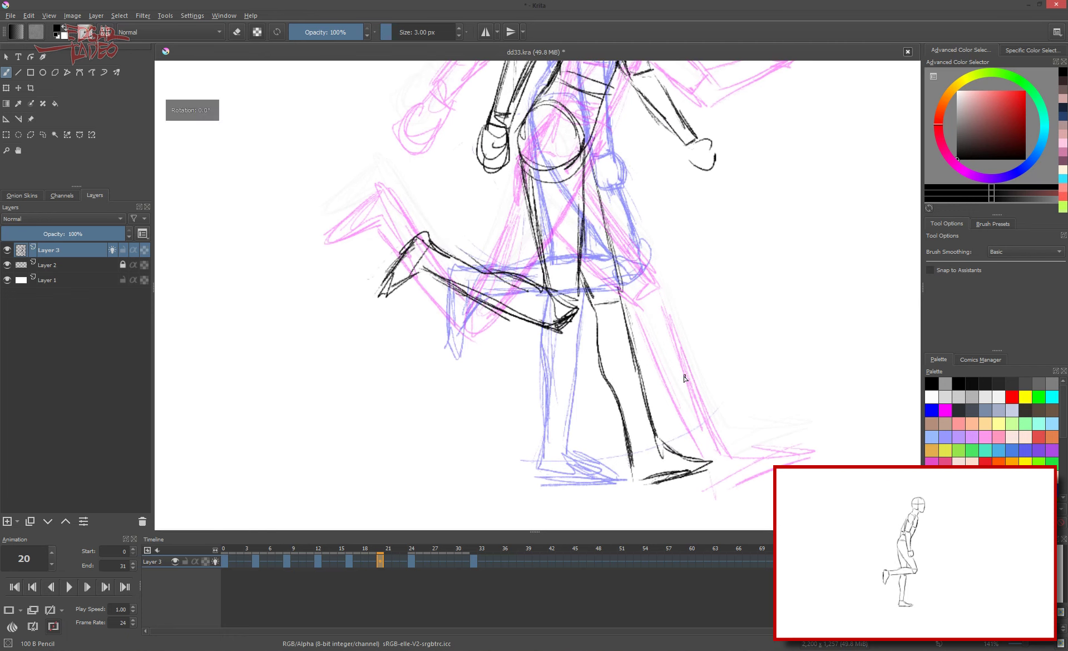
key(2)
click(451, 560)
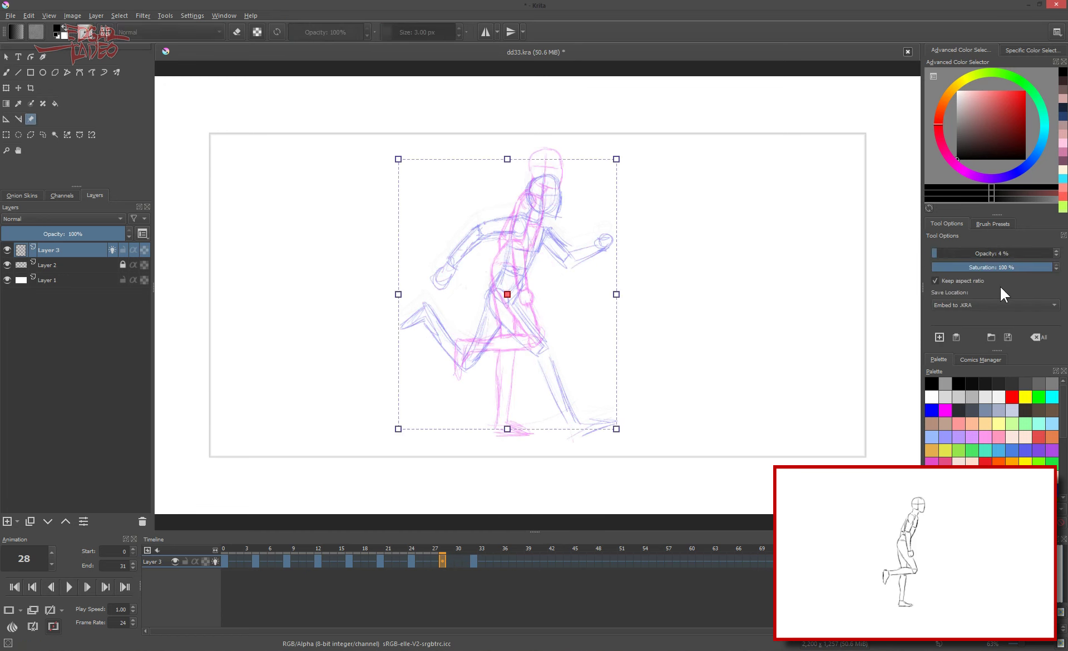
Step: On frame 28, draw the head, torso, hip and chest circles, and both fisted arms
key(plus)
key(plus)
key(plus)
mouse_move(614, 89)
mouse_down()
mouse_move(497, 357)
mouse_move(504, 347)
mouse_up()
drag(587, 192, 573, 195)
drag(529, 312, 561, 317)
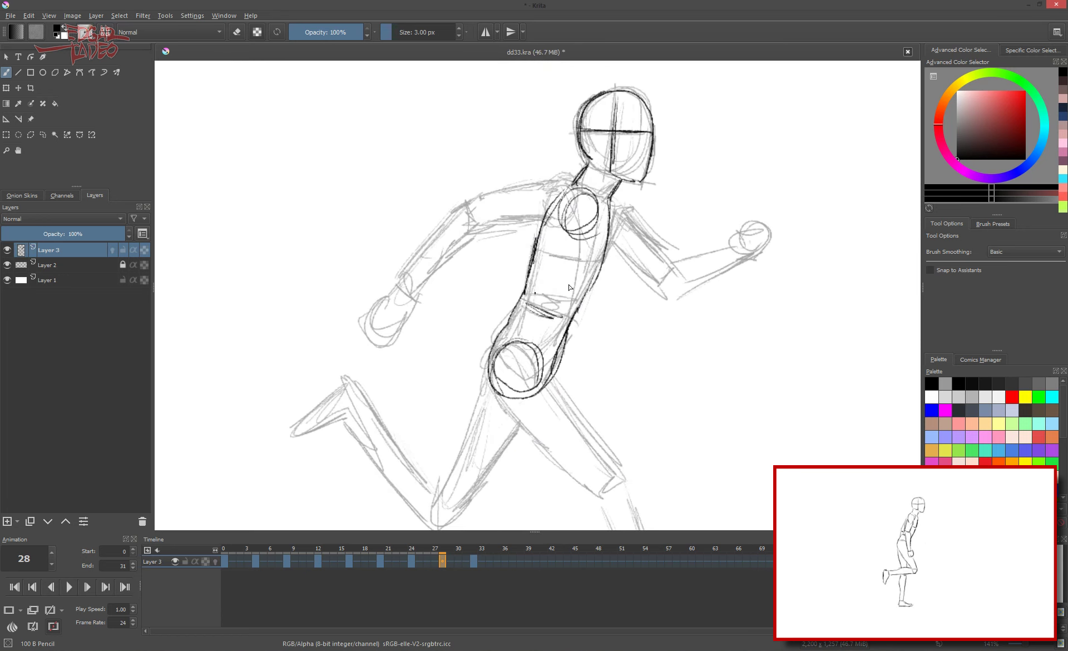
drag(551, 262, 601, 267)
mouse_move(579, 223)
mouse_down()
mouse_move(472, 384)
mouse_move(473, 415)
mouse_up()
mouse_move(609, 210)
mouse_down()
mouse_move(628, 348)
mouse_move(690, 364)
mouse_up()
Step: Draw the front leg's shin, thigh and foot on frame 28
scroll(716, 329, down, 5)
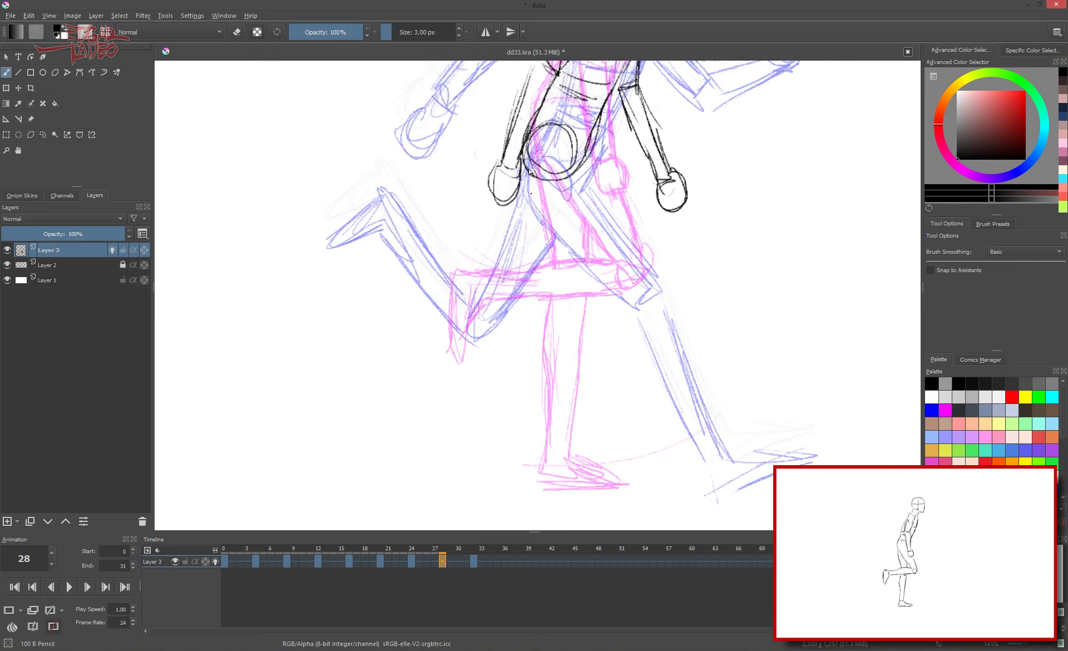
drag(612, 295, 556, 381)
drag(648, 290, 578, 384)
drag(582, 162, 650, 286)
drag(525, 173, 609, 291)
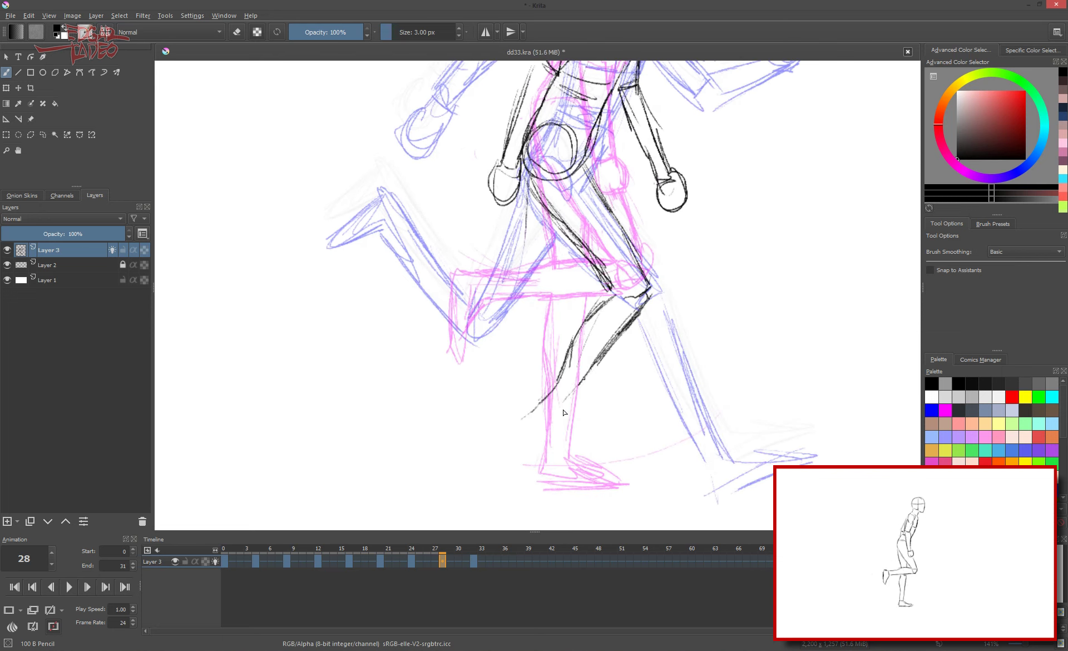
drag(562, 389, 584, 463)
Step: Draw the back leg's thigh, shin and foot, then zoom out to fit the page
drag(572, 166, 536, 309)
drag(525, 183, 462, 445)
drag(445, 445, 515, 478)
drag(534, 180, 506, 320)
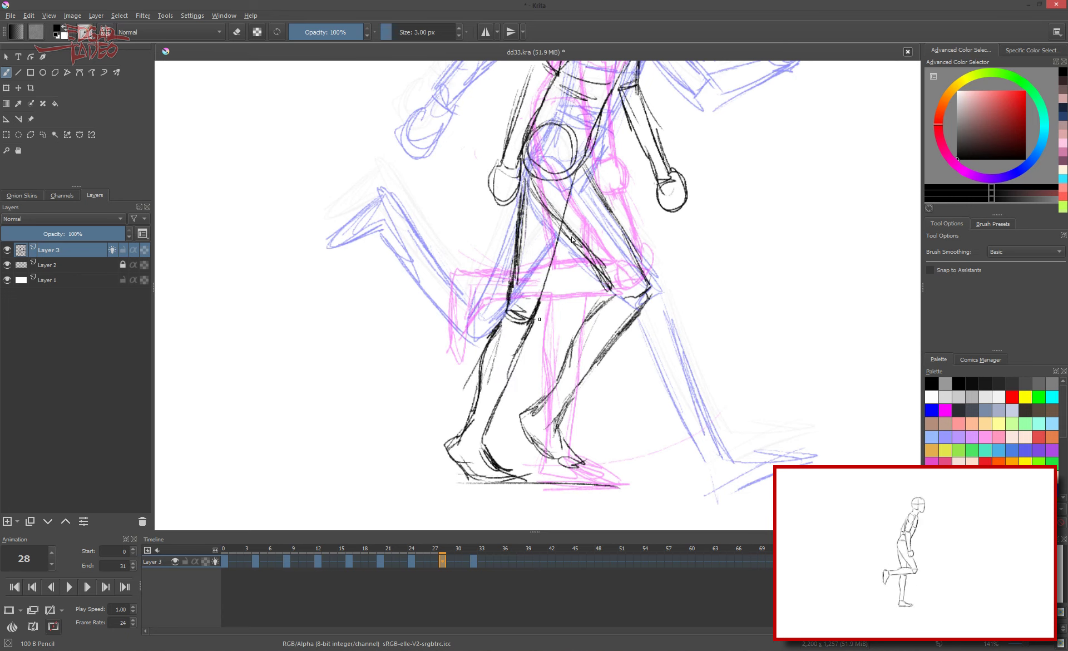
key(2)
Step: Set the animation end frame to 15, then play and stop the playback
click(334, 559)
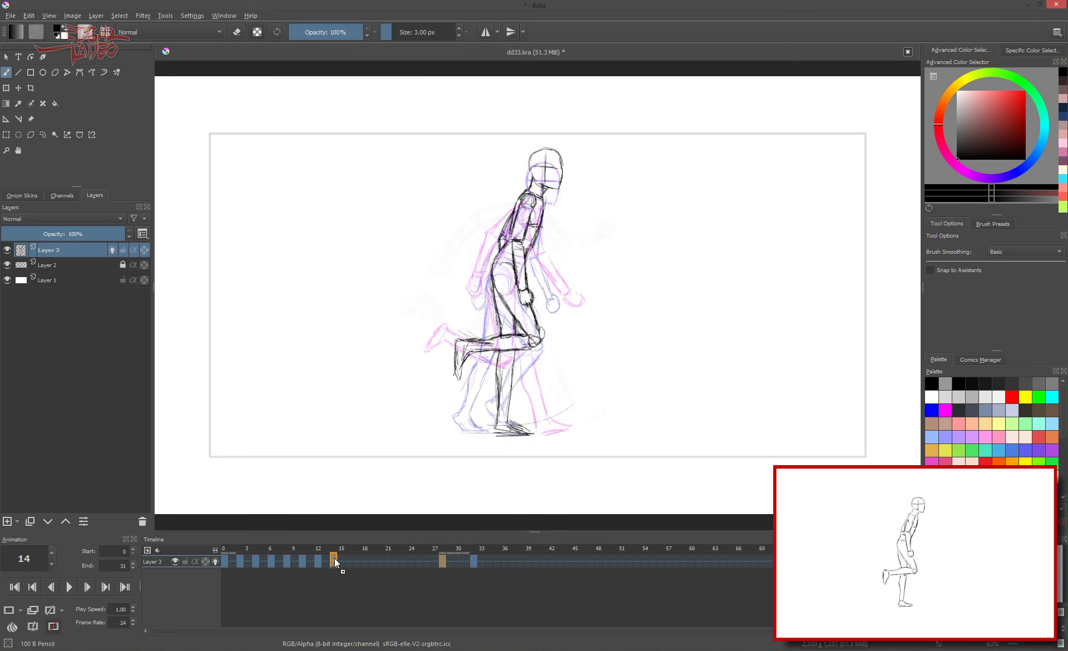
double_click(119, 565)
text(15)
click(69, 586)
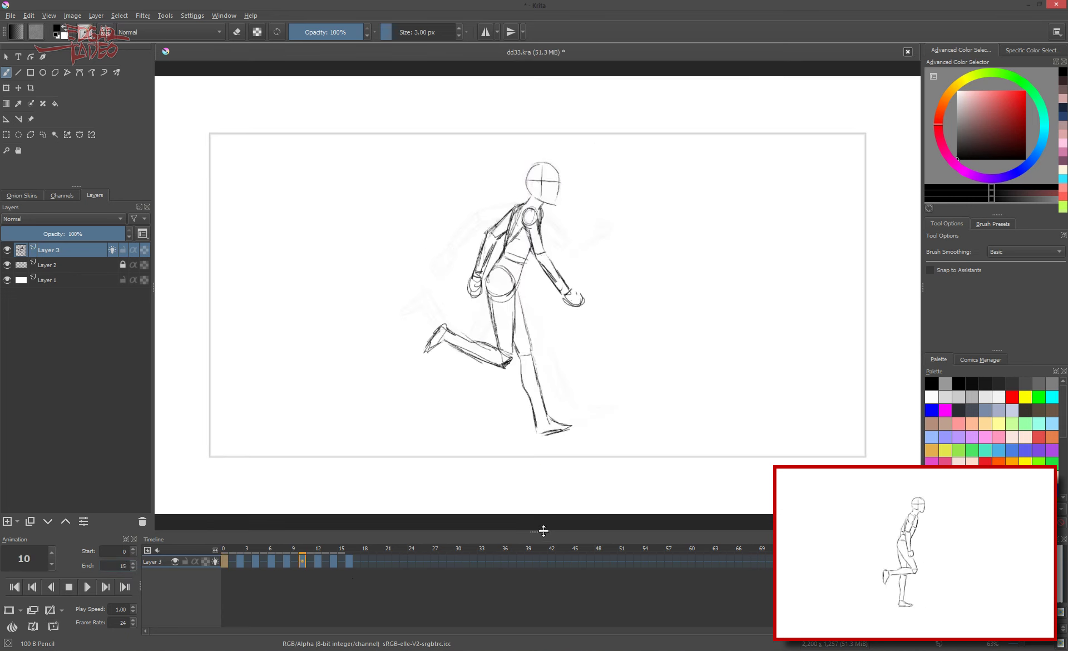
click(69, 587)
Step: Return to the first frame and add a new empty Layer 4
click(225, 549)
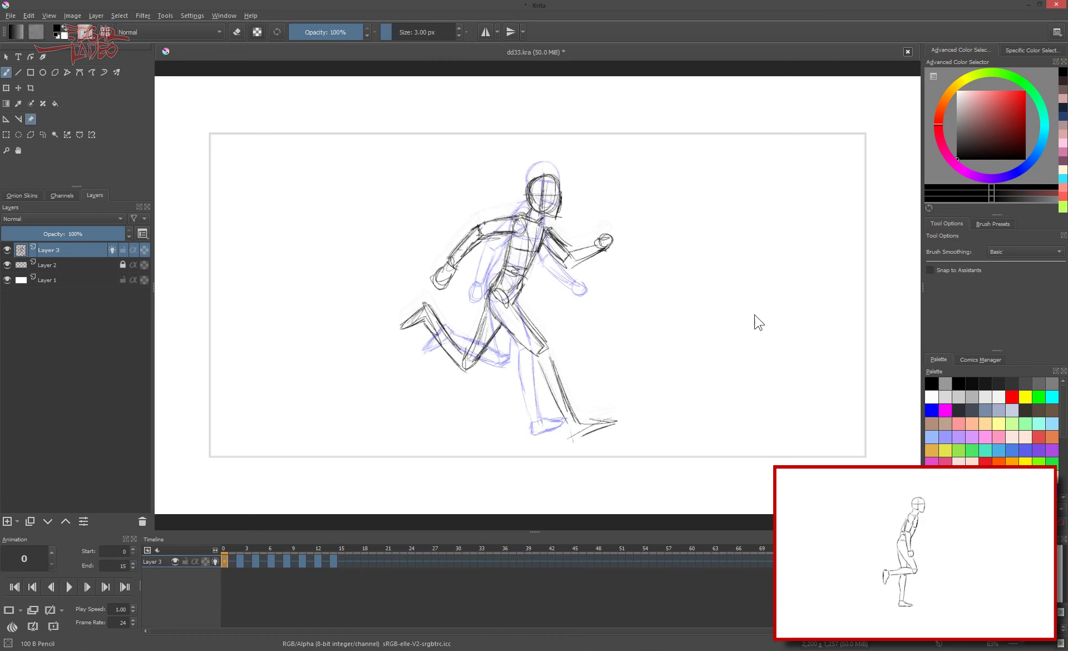
key(Insert)
click(240, 561)
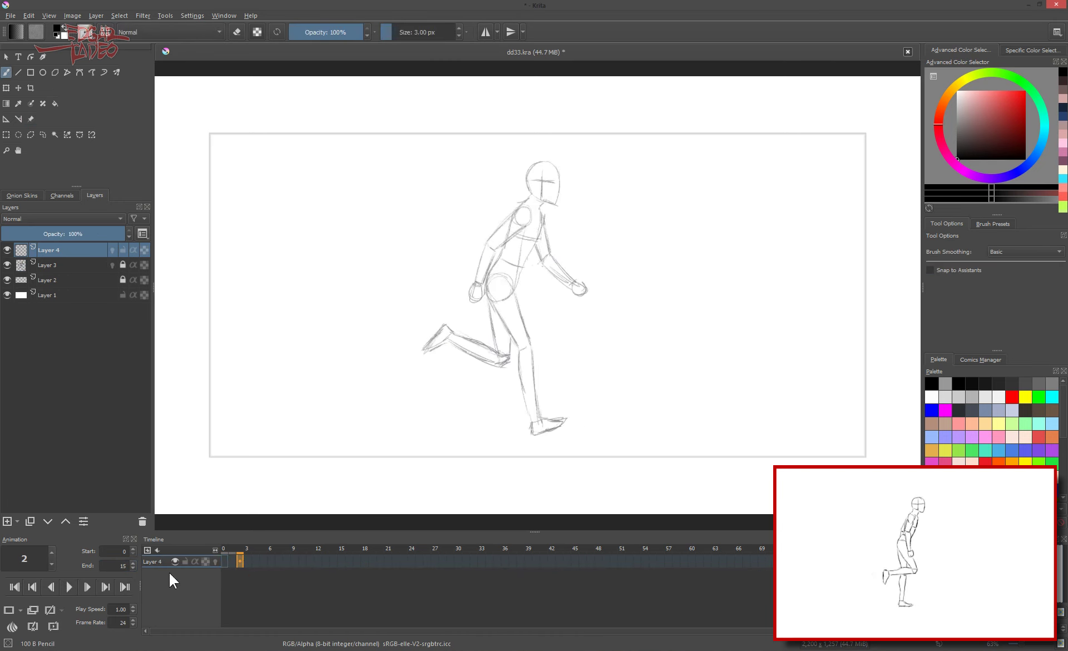
Step: Bring Layer 3's frames into the timeline, select Layer 4, and ink the head, torso and back arm
drag(223, 562, 300, 569)
scroll(615, 424, up, 4)
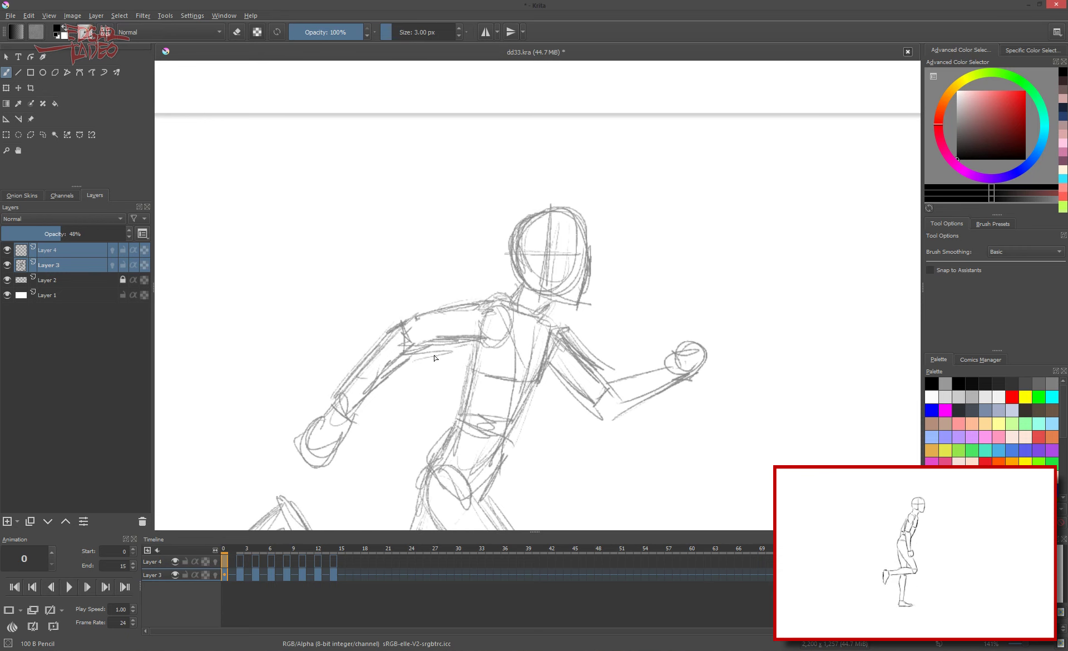
click(67, 249)
mouse_move(551, 209)
mouse_down()
mouse_move(556, 300)
mouse_move(567, 312)
mouse_move(408, 314)
mouse_up()
drag(503, 339, 417, 356)
drag(401, 410, 476, 285)
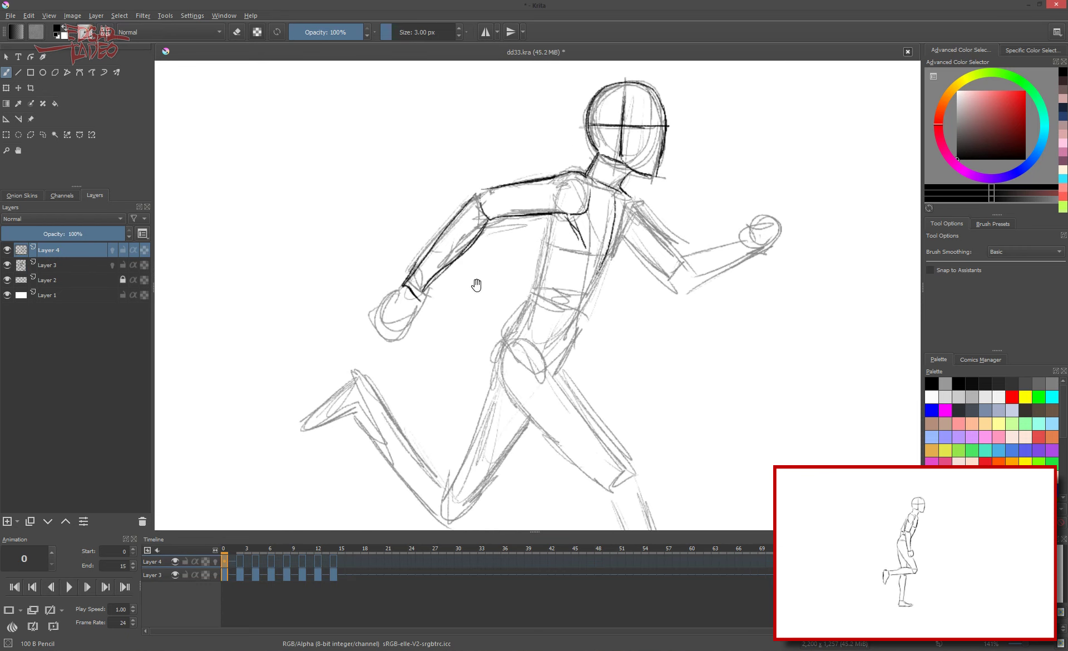
drag(403, 290, 389, 333)
Step: Ink the front arm, fist, hips and both legs with the front foot, then move to frame 2
drag(534, 217, 579, 317)
mouse_move(623, 223)
mouse_down()
mouse_move(684, 295)
mouse_move(779, 223)
mouse_up()
mouse_move(500, 311)
mouse_down()
mouse_move(573, 362)
mouse_move(623, 461)
mouse_up()
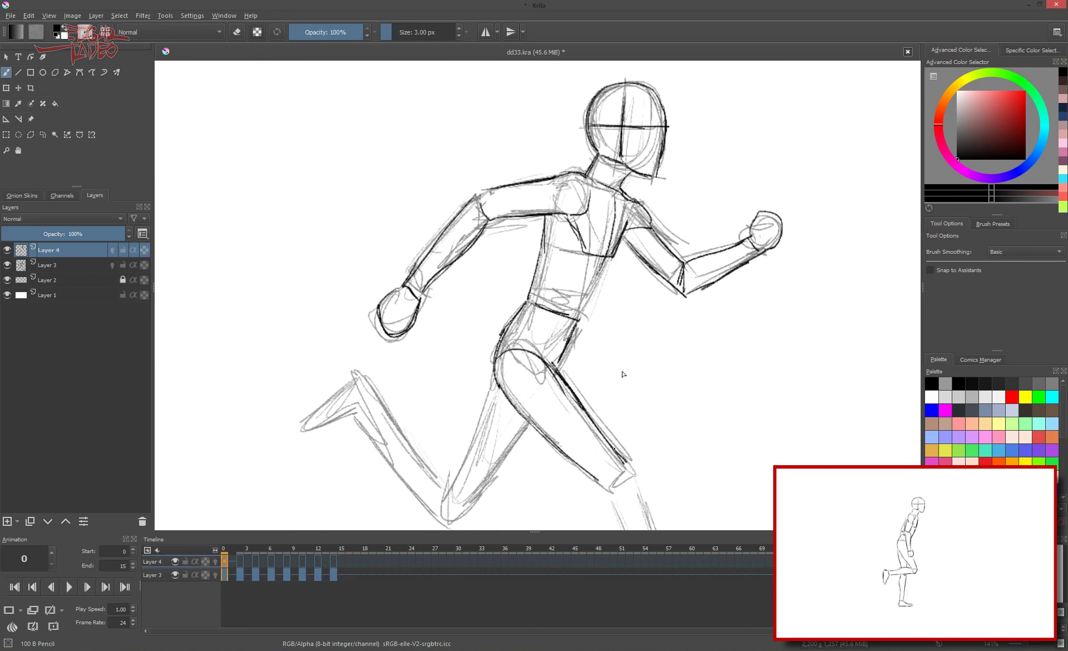
scroll(623, 373, down, 5)
mouse_move(623, 300)
mouse_down()
mouse_move(696, 473)
mouse_move(779, 459)
mouse_up()
drag(507, 190, 462, 334)
drag(372, 228, 445, 323)
drag(372, 211, 413, 293)
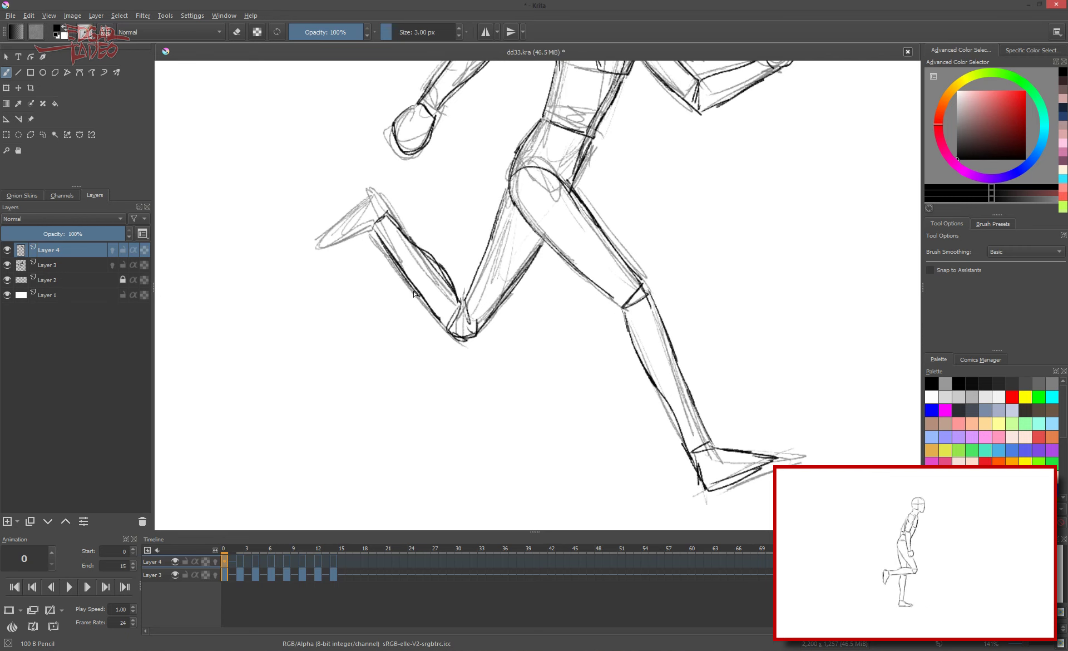
scroll(627, 354, down, 5)
click(239, 561)
scroll(621, 175, up, 4)
Step: Ink the head outline, centre and eye lines, neck, and torso with arm on frame 2
drag(538, 229, 600, 255)
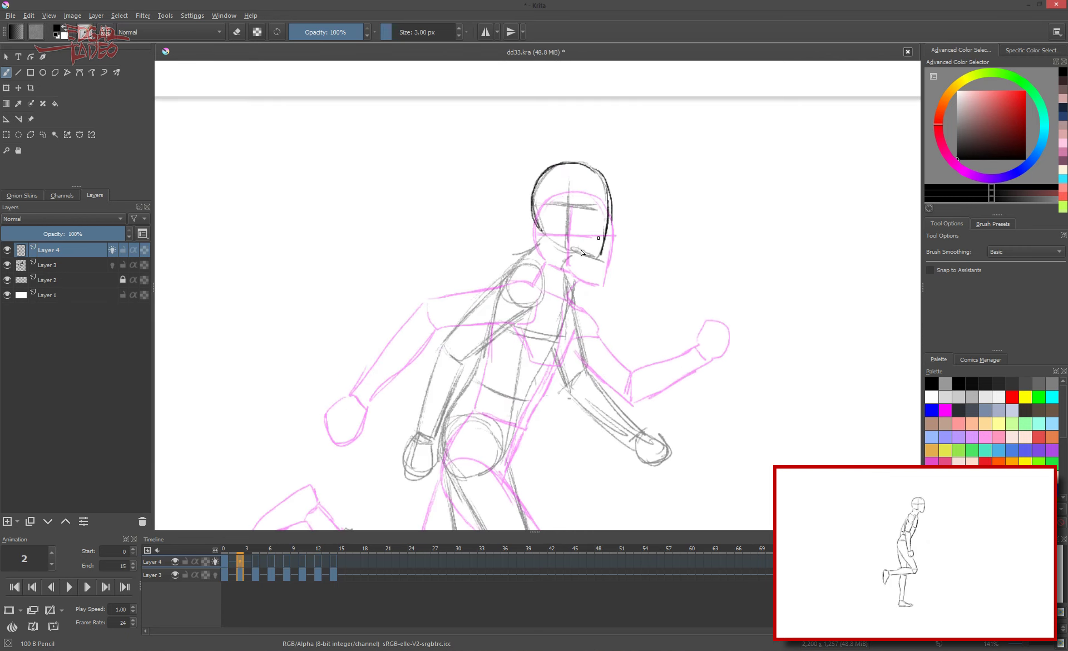
drag(569, 175, 568, 239)
drag(537, 203, 612, 206)
drag(573, 251, 564, 266)
mouse_move(539, 242)
mouse_down()
mouse_move(510, 278)
mouse_move(562, 339)
mouse_up()
mouse_move(522, 267)
mouse_down()
mouse_move(437, 383)
mouse_move(478, 373)
mouse_up()
Step: Ink frame 2's front leg, back arm, front thigh, and back leg with foot
scroll(564, 295, down, 3)
drag(539, 334, 579, 495)
drag(593, 258, 554, 351)
mouse_move(609, 284)
mouse_down()
mouse_move(690, 359)
mouse_move(612, 439)
mouse_move(671, 445)
mouse_up()
scroll(593, 312, down, 4)
drag(497, 139, 524, 317)
mouse_move(520, 289)
mouse_down()
mouse_move(414, 236)
mouse_move(362, 272)
mouse_up()
scroll(556, 267, down, 3)
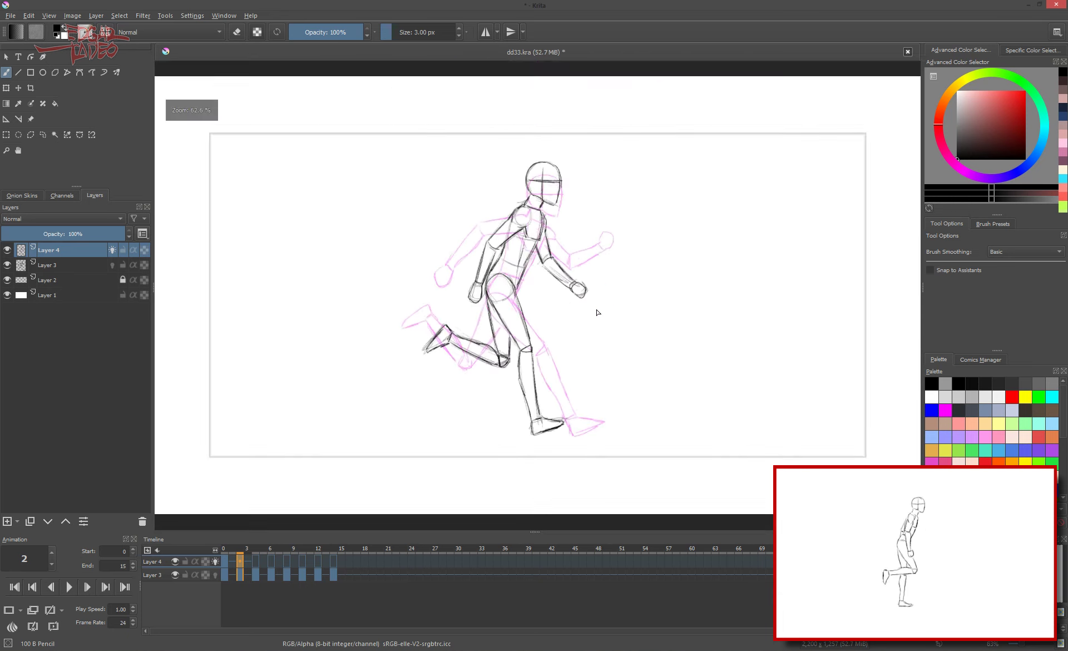
scroll(612, 256, up, 1)
Step: Add a head arc on frame 4, ink frame 6's lower leg and foot, and begin frame 8's head
key(Right)
key(Right)
drag(537, 125, 579, 105)
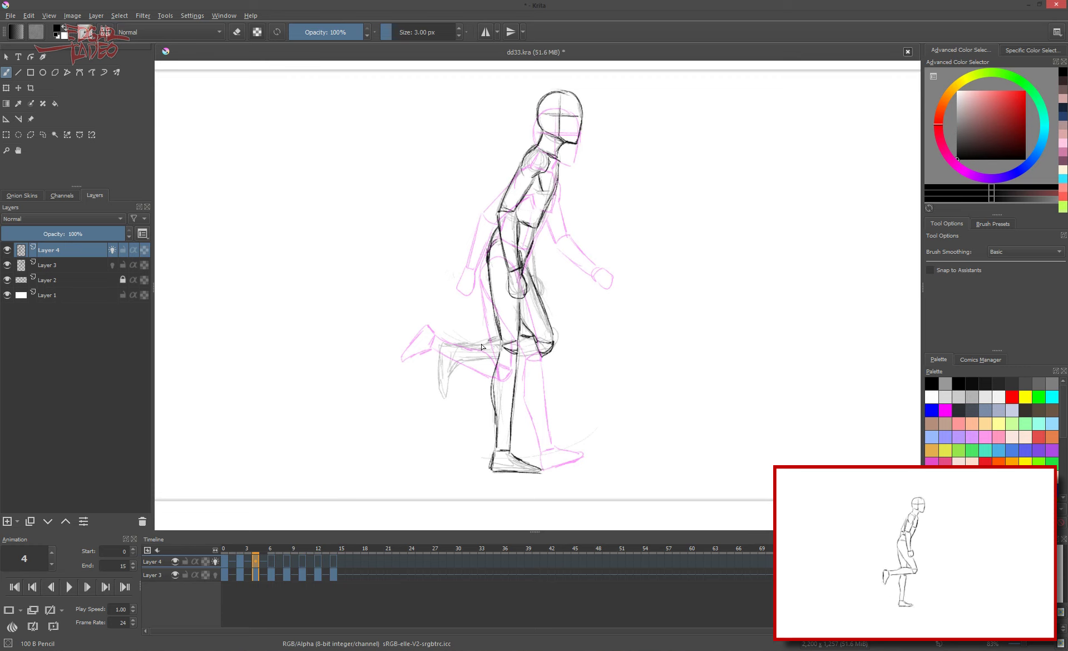
key(Right)
key(Right)
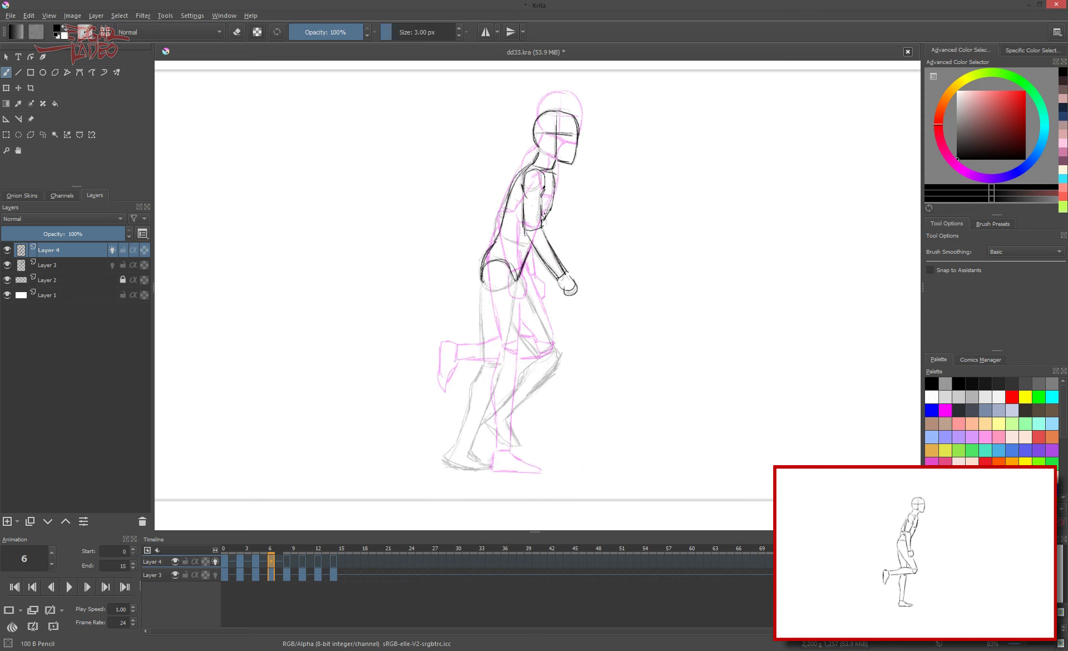
drag(472, 392, 450, 459)
drag(498, 373, 473, 445)
drag(448, 454, 493, 469)
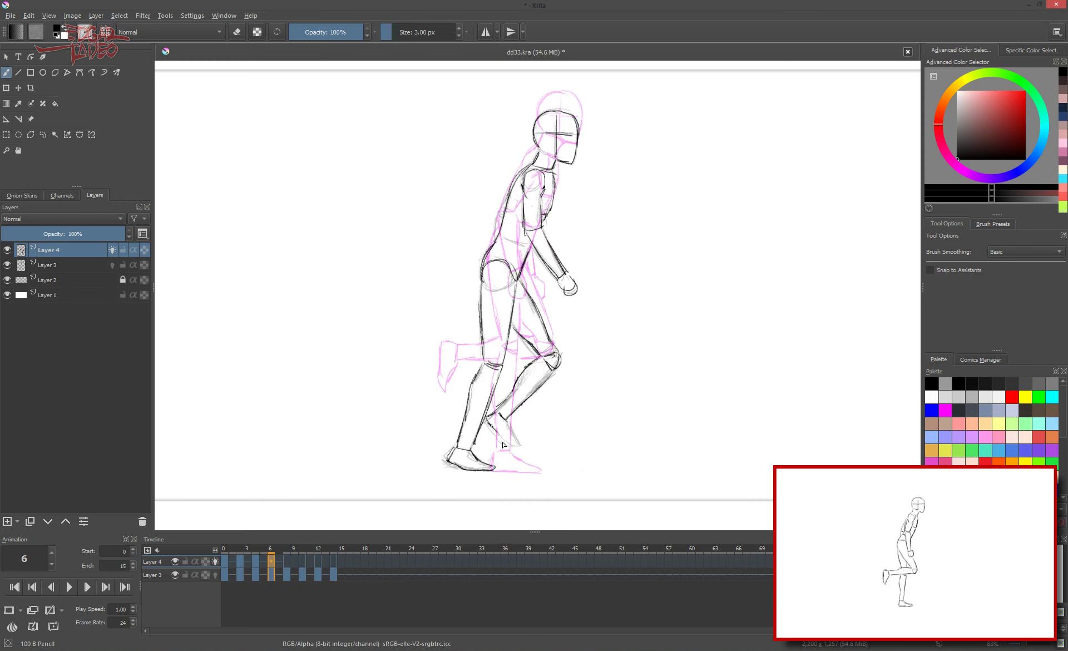
key(Right)
key(Right)
drag(538, 162, 544, 131)
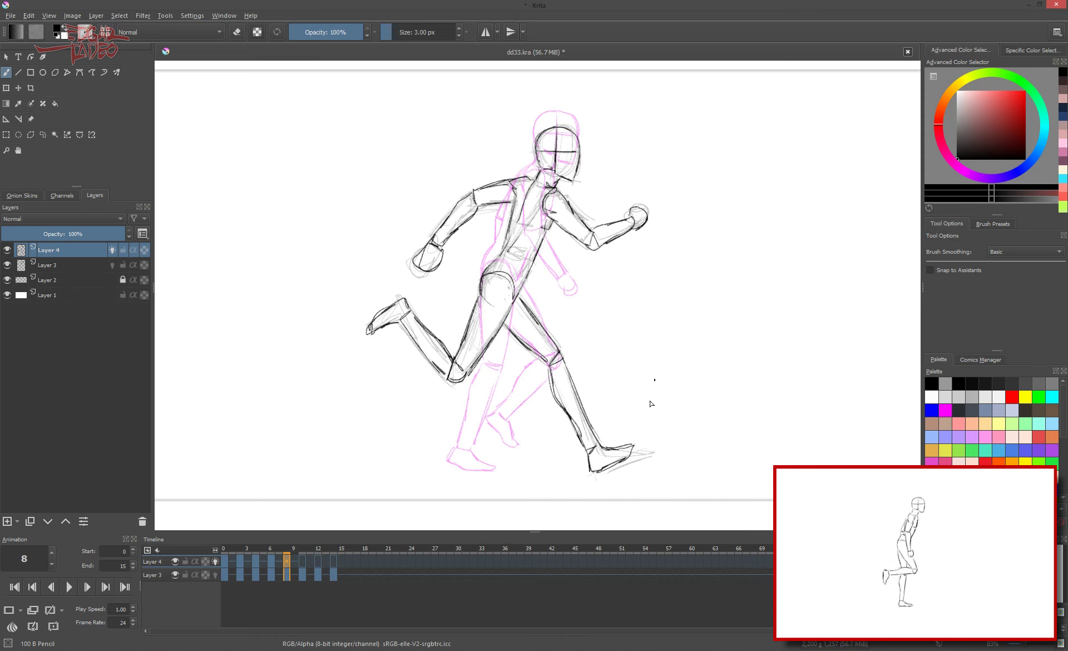
Step: Step through frames 10 and 12, then ink the hip and thigh lines on frame 14
key(Right)
key(Right)
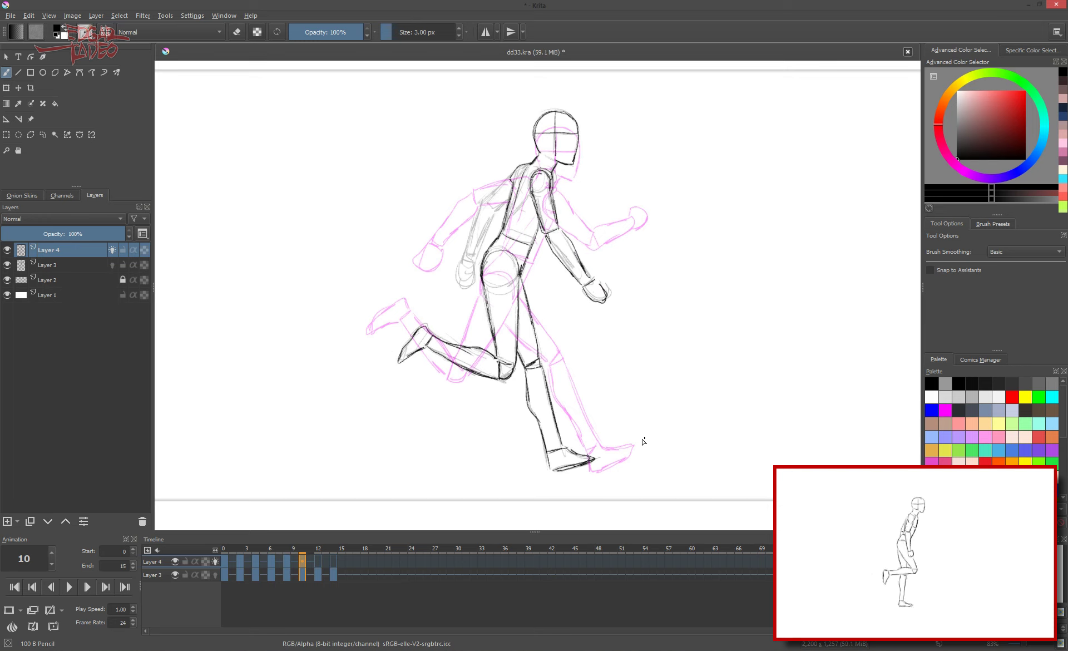
key(Right)
key(Right)
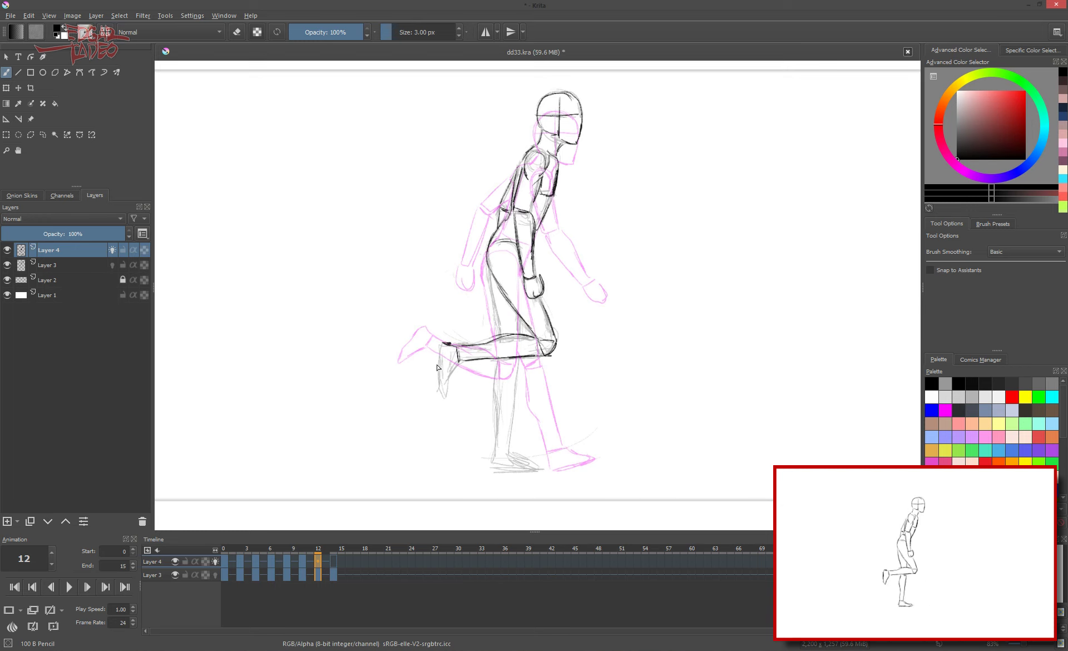
click(334, 562)
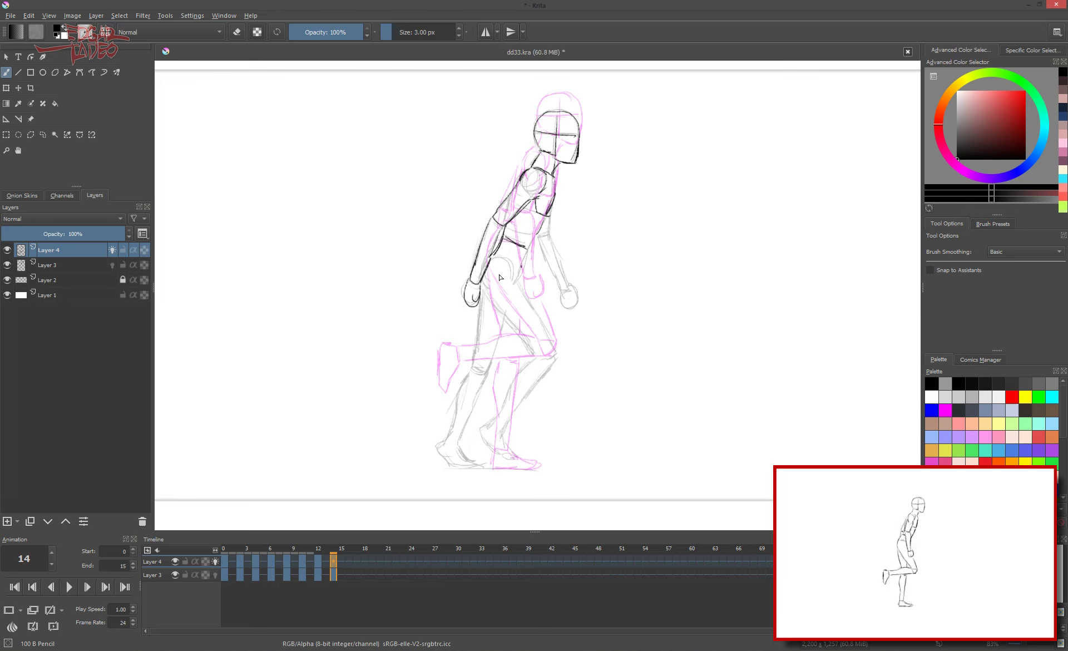
mouse_move(538, 232)
mouse_down()
mouse_move(519, 280)
mouse_move(520, 335)
mouse_up()
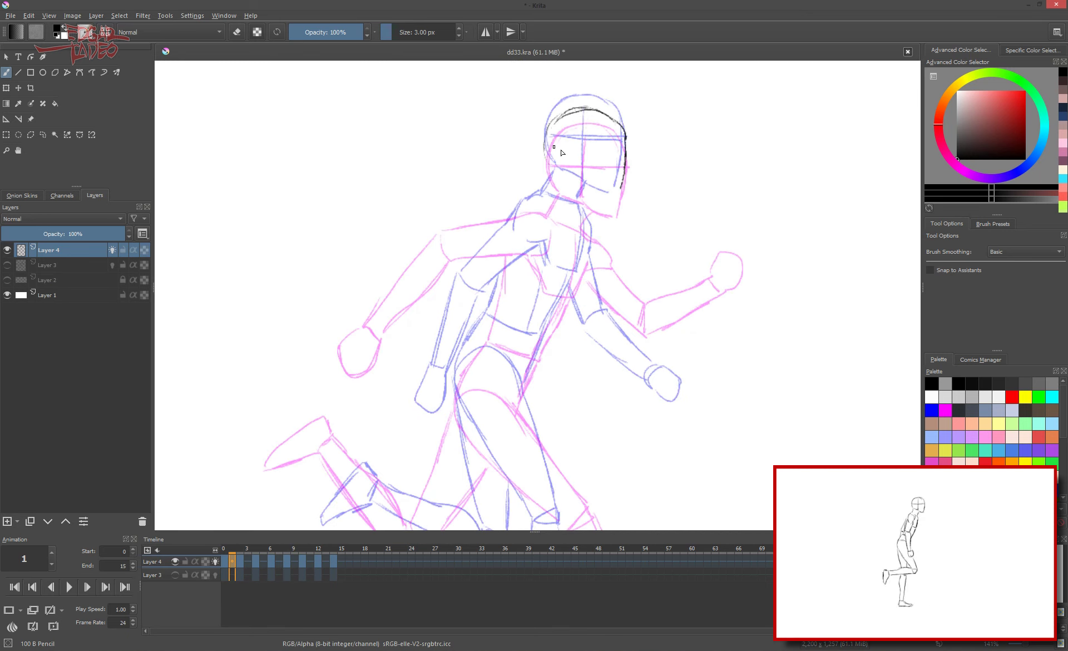
Step: Ink frame 1's shoulder, arm and both hands, plus the thigh
mouse_move(546, 249)
mouse_down()
mouse_move(461, 267)
mouse_move(400, 340)
mouse_up()
drag(395, 351, 381, 392)
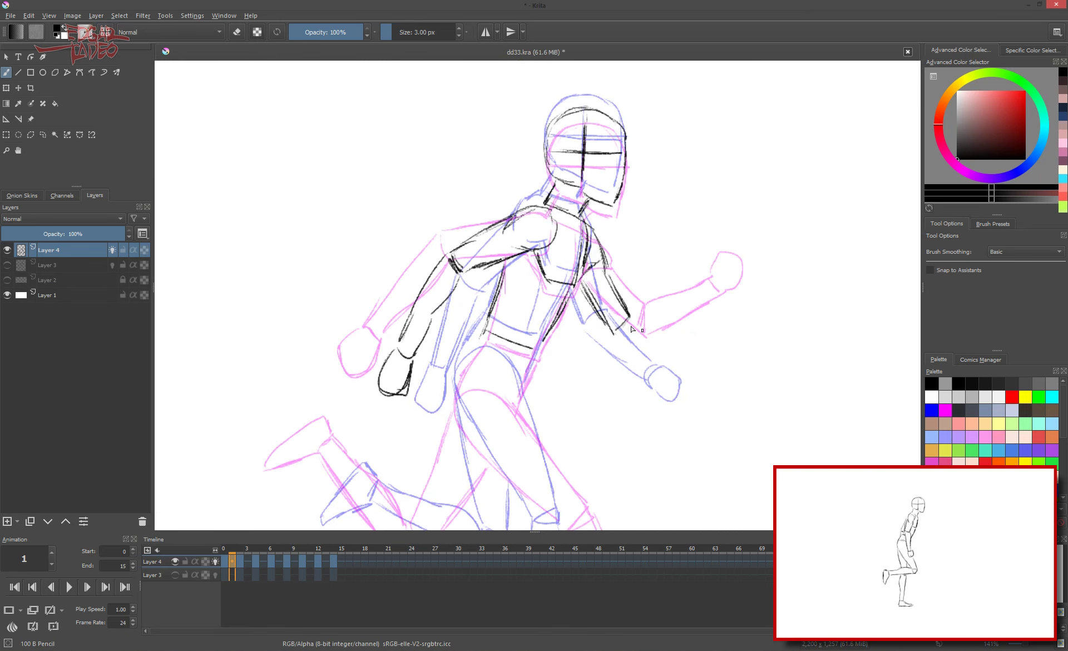
drag(637, 314, 717, 300)
drag(429, 284, 490, 384)
scroll(490, 384, down, 3)
drag(506, 262, 551, 367)
Step: Ink frame 1's lower leg, foot and back leg, then switch to frame 3
scroll(557, 367, down, 4)
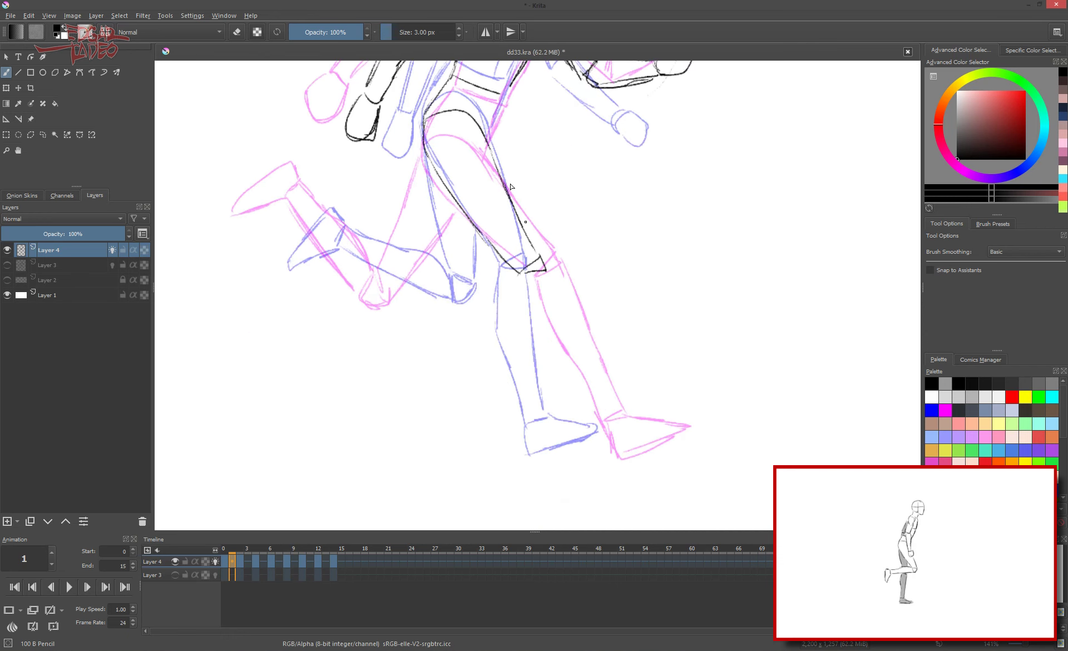
mouse_move(542, 278)
mouse_down()
mouse_move(606, 426)
mouse_move(667, 461)
mouse_up()
scroll(779, 251, up, 2)
scroll(779, 250, left, 3)
drag(559, 181, 542, 366)
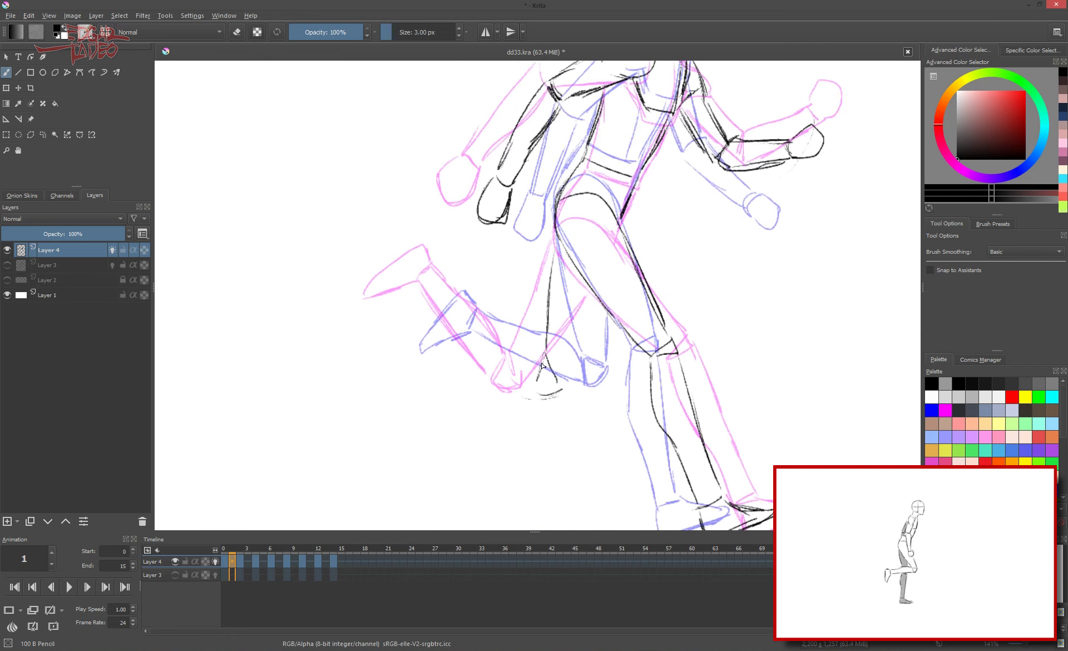
mouse_move(429, 303)
mouse_down()
mouse_move(537, 390)
mouse_move(539, 361)
mouse_up()
drag(389, 295, 451, 267)
drag(553, 239, 546, 356)
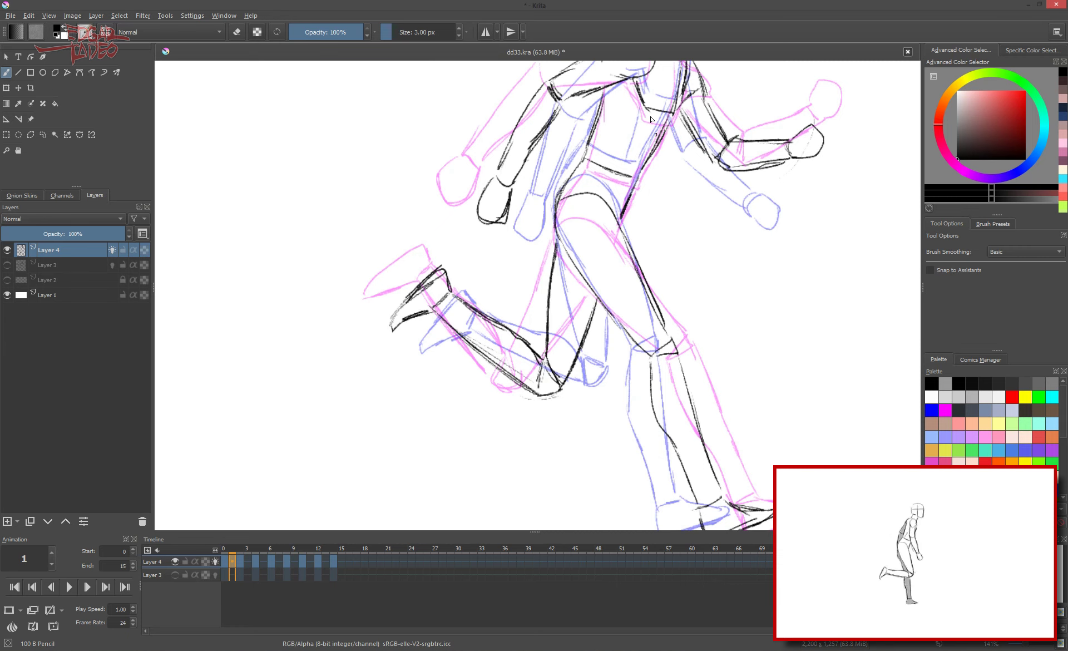
scroll(614, 396, down, 3)
click(248, 561)
scroll(584, 212, up, 3)
Step: Ink the head outline and the arm and hand on frame 3
drag(554, 192, 626, 190)
drag(548, 174, 617, 178)
drag(591, 139, 586, 214)
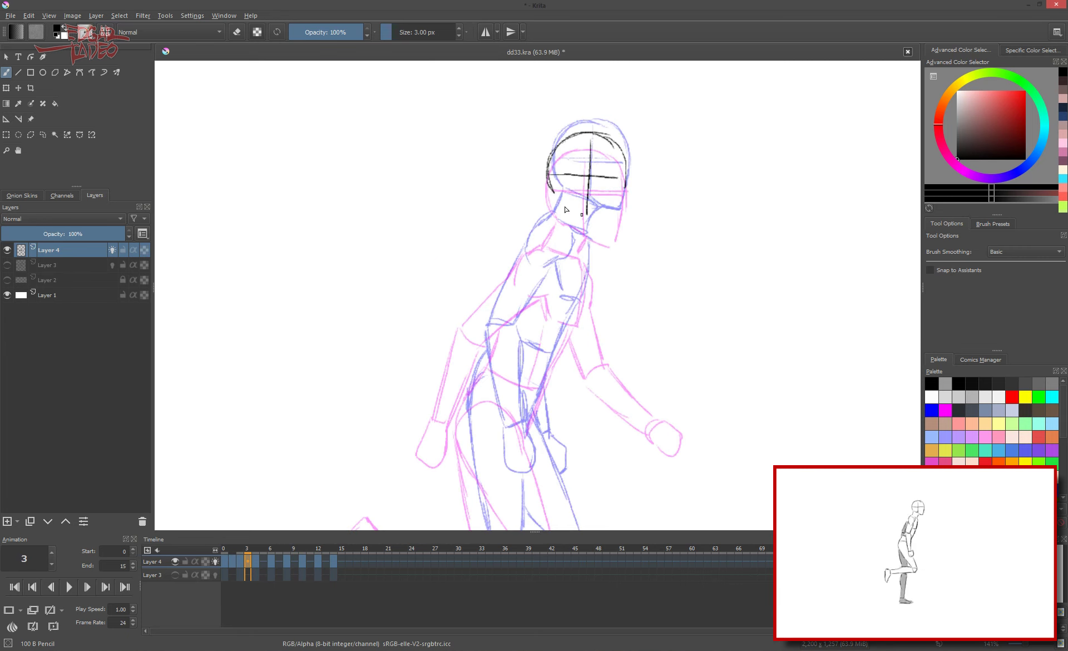
drag(520, 262, 475, 343)
mouse_move(492, 328)
mouse_down()
mouse_move(470, 436)
mouse_move(477, 365)
mouse_up()
Step: Ink the standing leg's lines on frame 3
scroll(490, 278, down, 2)
drag(538, 312, 540, 403)
scroll(537, 311, down, 2)
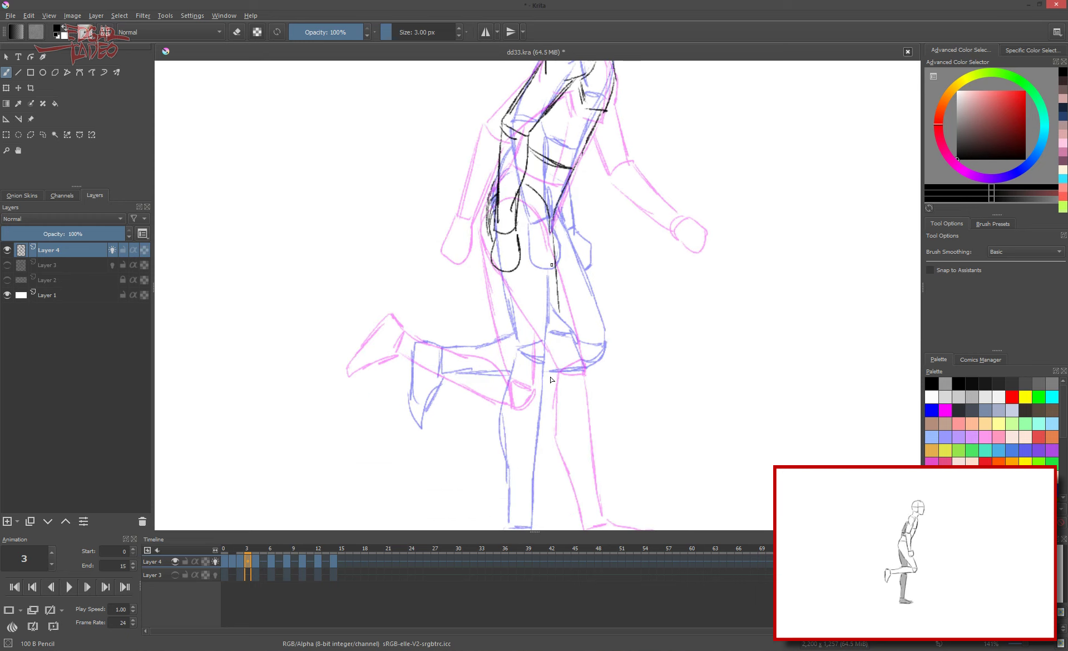
drag(561, 270, 556, 365)
drag(528, 273, 561, 369)
scroll(556, 334, down, 2)
drag(593, 253, 591, 392)
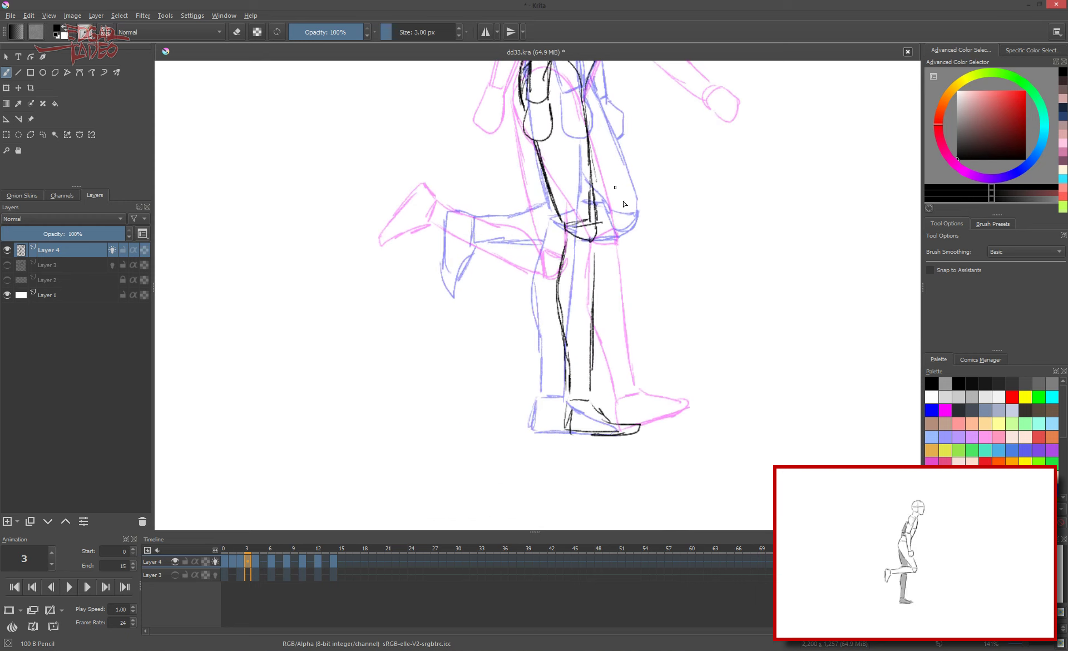
Step: Ink the raised leg's thigh, lower leg and foot
drag(537, 224, 453, 217)
mouse_move(452, 240)
mouse_down()
mouse_move(561, 261)
mouse_move(456, 210)
mouse_up()
drag(456, 208, 412, 273)
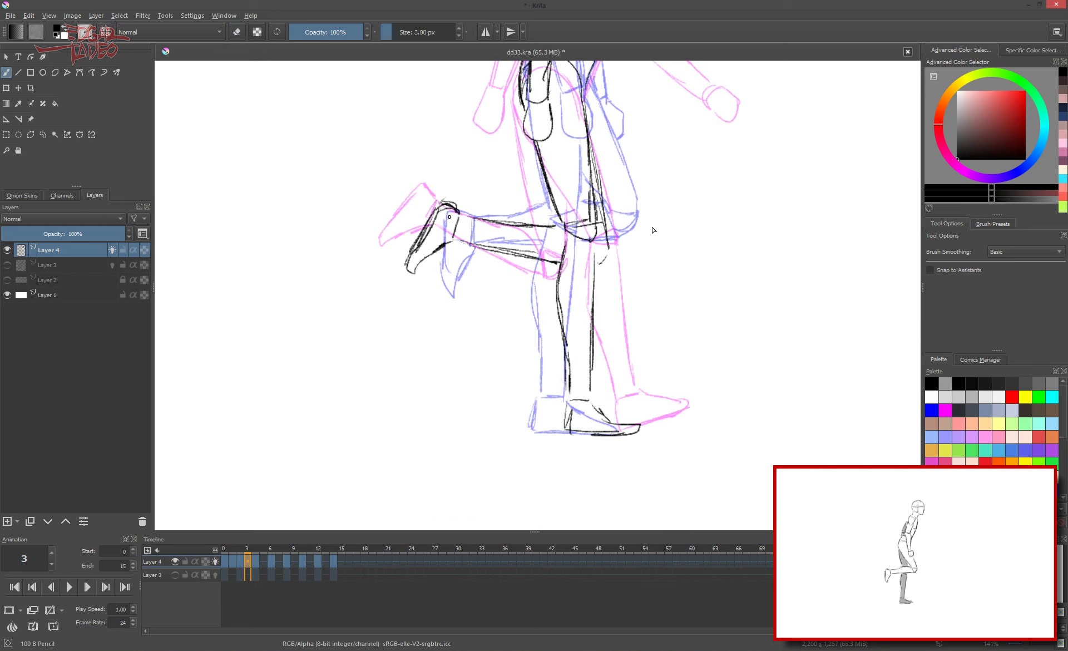
scroll(558, 296, down, 1)
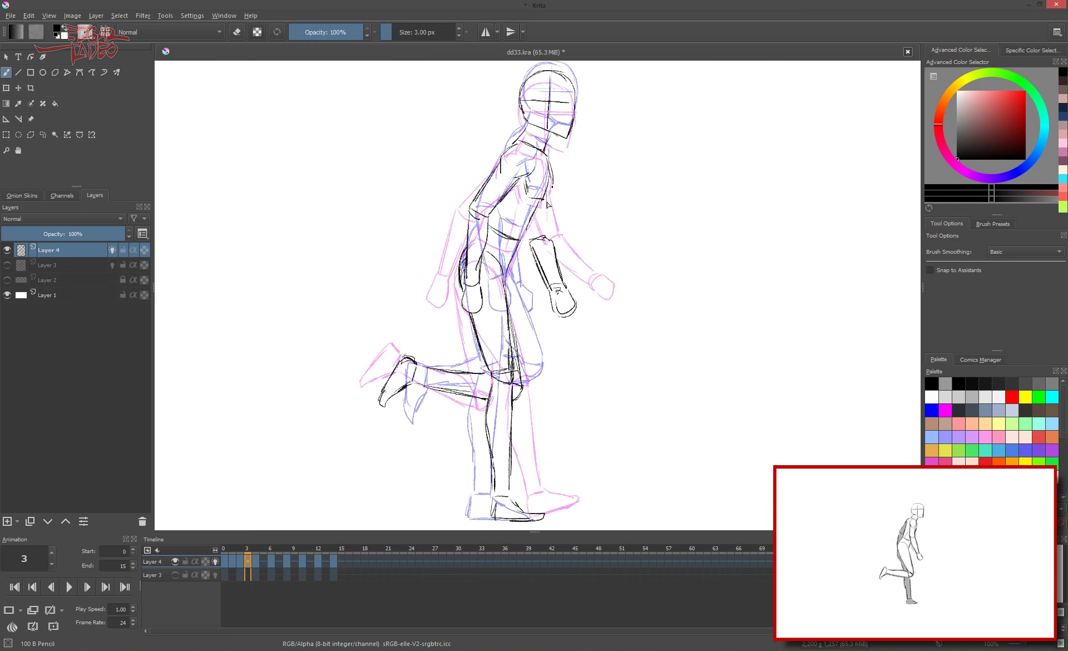
Step: On frame 5, ink the runner's head arc, leg line, knee and lower leg
key(Right)
key(Right)
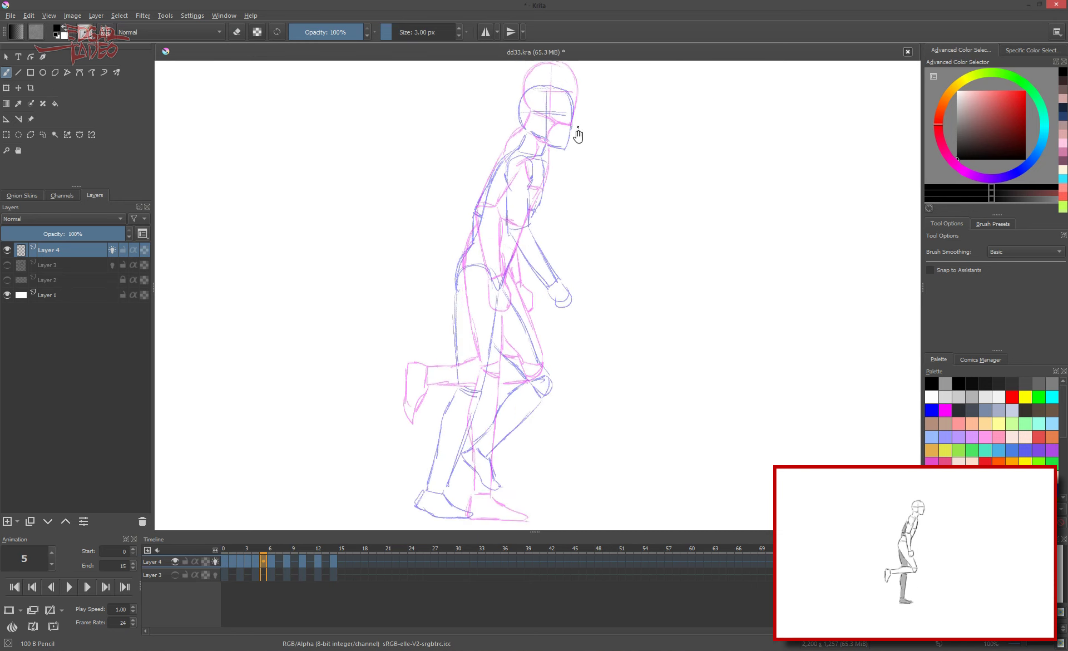
drag(578, 135, 580, 210)
drag(526, 194, 576, 187)
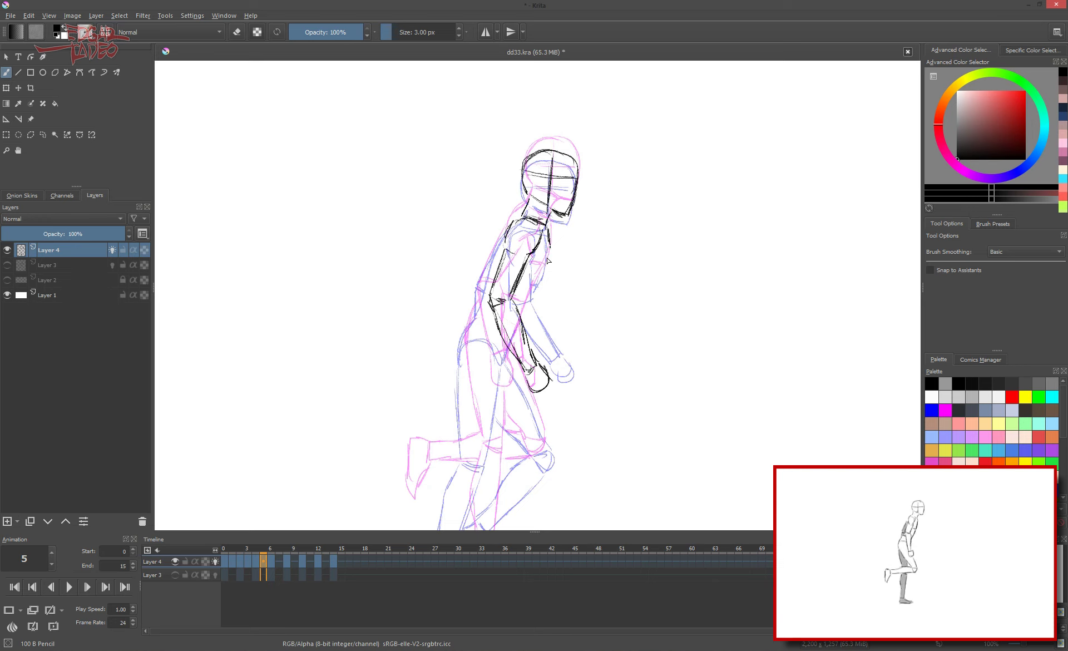
drag(466, 334, 461, 400)
drag(461, 400, 511, 256)
drag(525, 311, 542, 322)
drag(520, 320, 498, 422)
drag(537, 332, 524, 407)
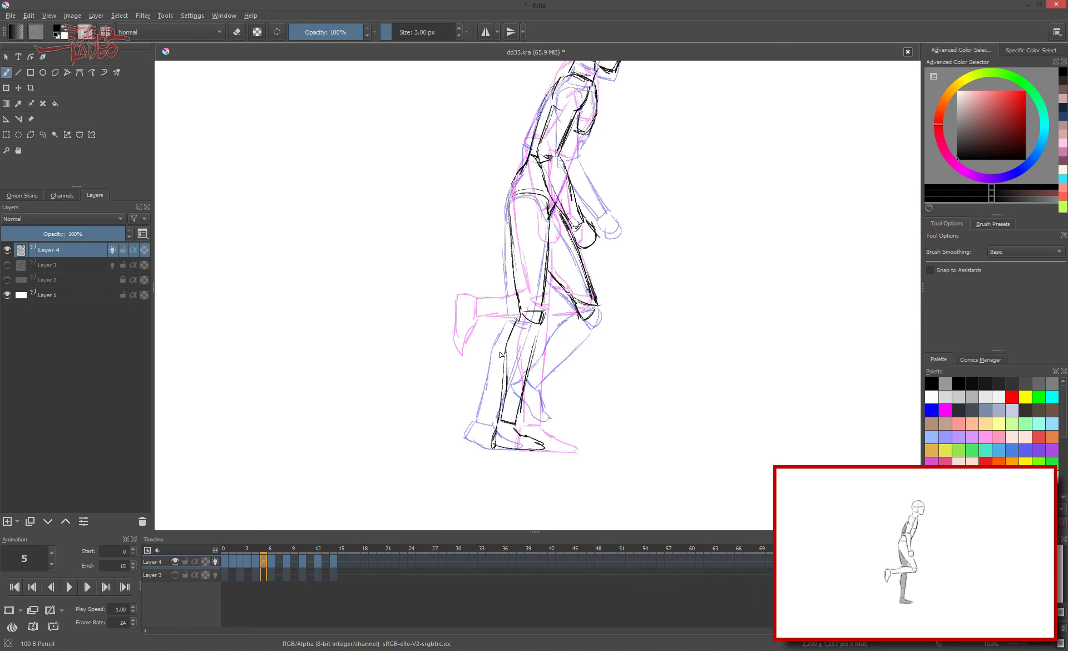
Step: On frame 7, erase the stray stroke near the hand, then ink the fist and helmet outline
key(Right)
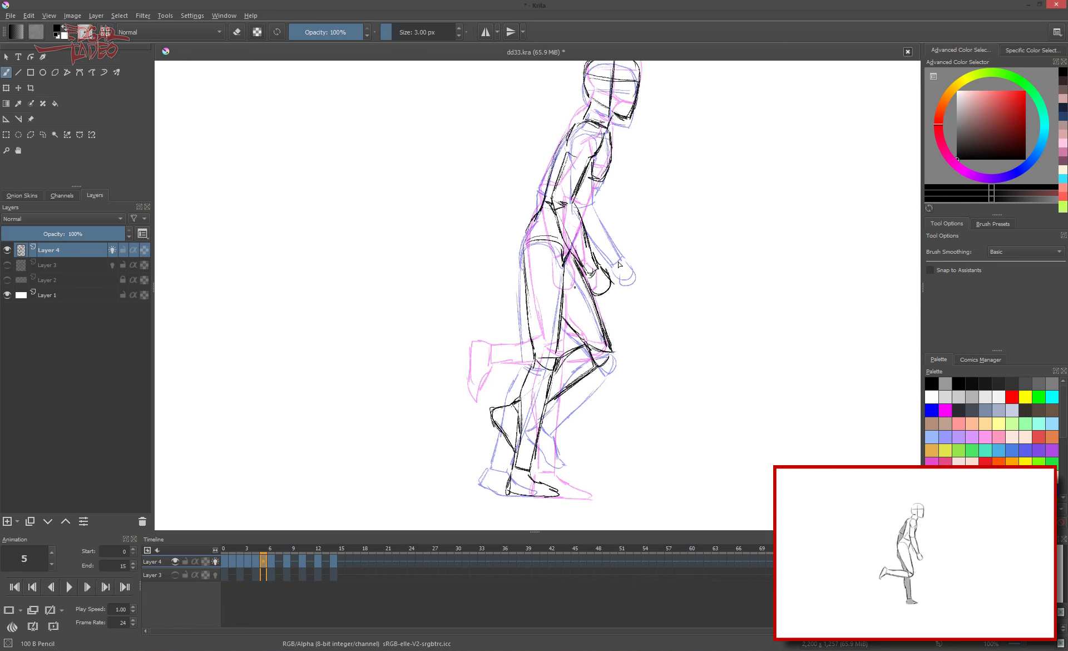
key(Right)
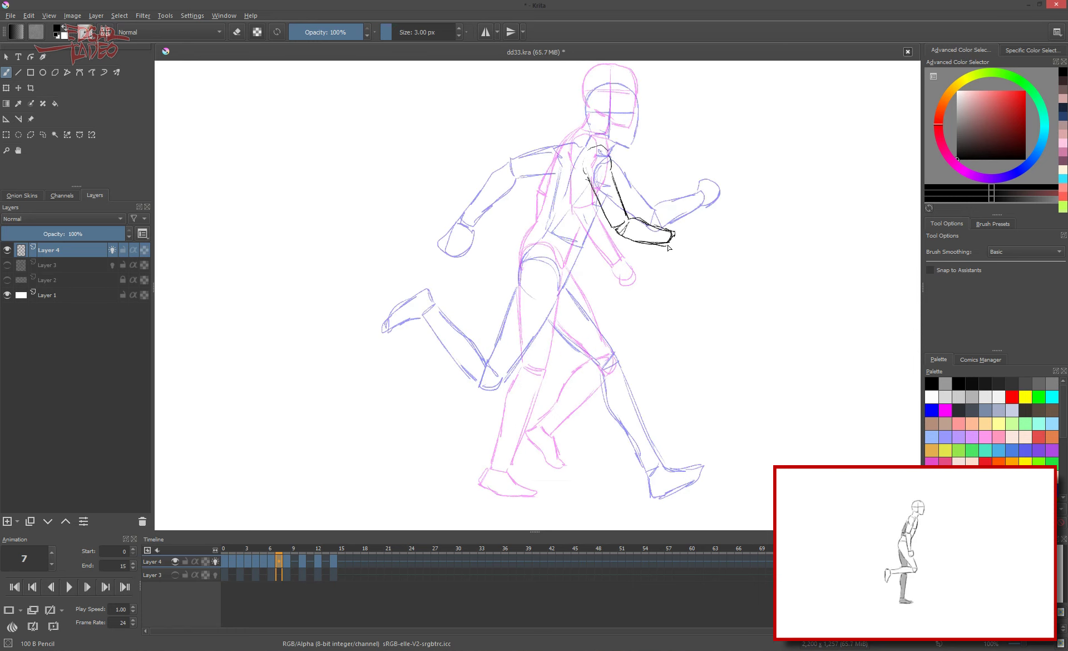
mouse_move(673, 234)
mouse_down()
mouse_move(665, 257)
mouse_move(687, 256)
mouse_up()
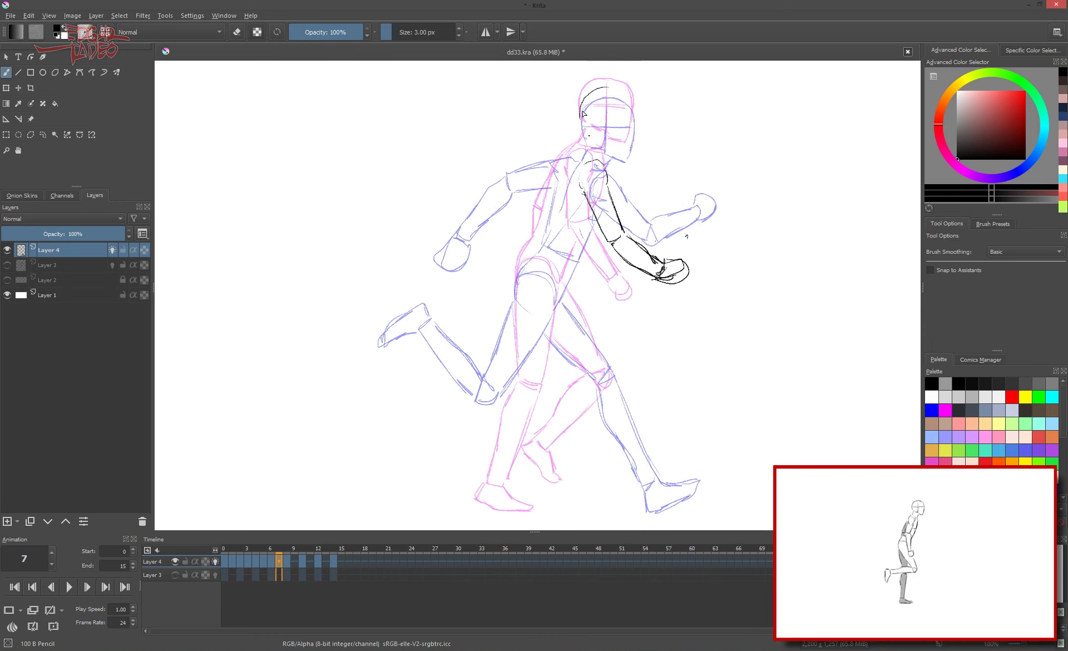
drag(628, 147, 581, 112)
drag(582, 114, 633, 118)
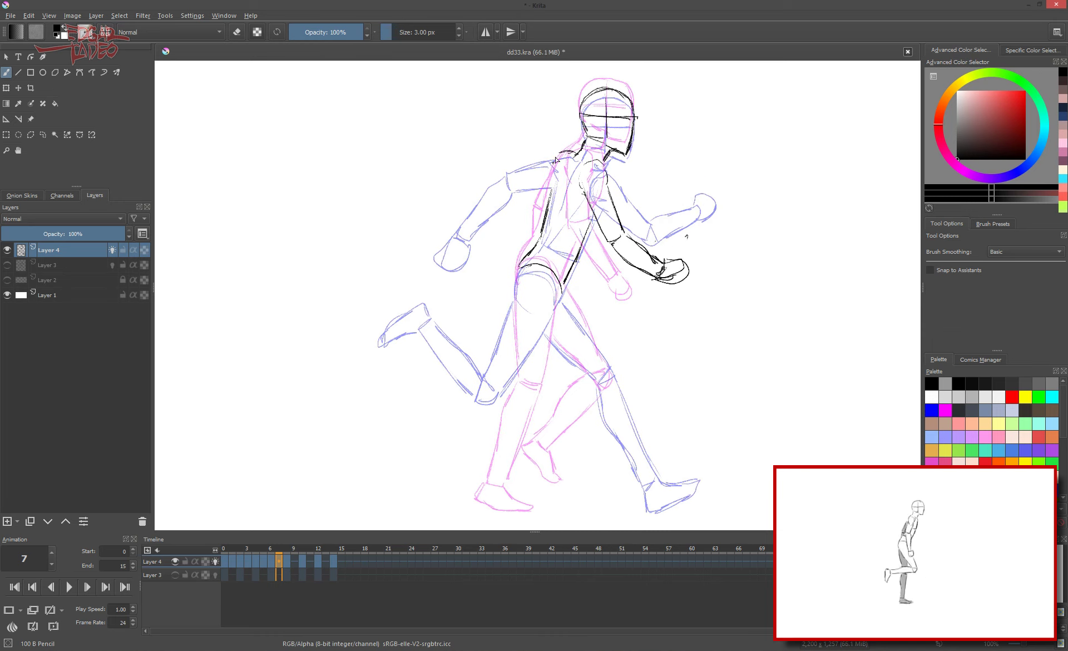
Step: Ink frame 7's torso, rear arm, rear leg and front leg down to the feet
mouse_move(556, 160)
mouse_down()
mouse_move(517, 203)
mouse_move(499, 267)
mouse_up()
drag(493, 272, 498, 297)
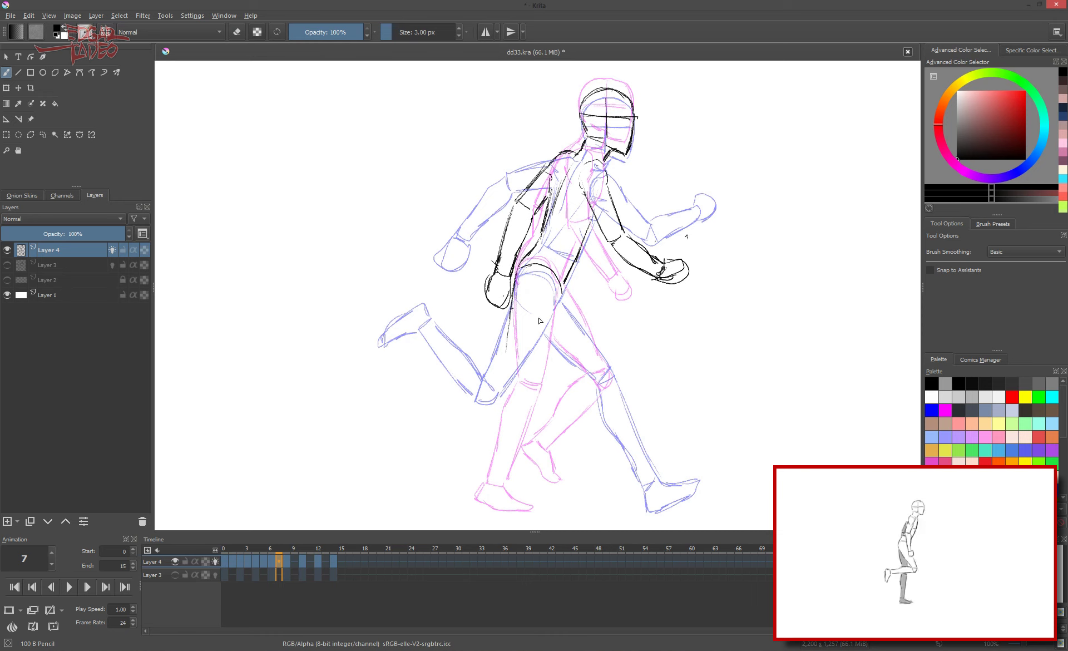
drag(565, 285, 529, 374)
mouse_move(513, 314)
mouse_down()
mouse_move(499, 383)
mouse_move(425, 428)
mouse_up()
mouse_move(520, 392)
mouse_down()
mouse_move(423, 445)
mouse_move(434, 481)
mouse_up()
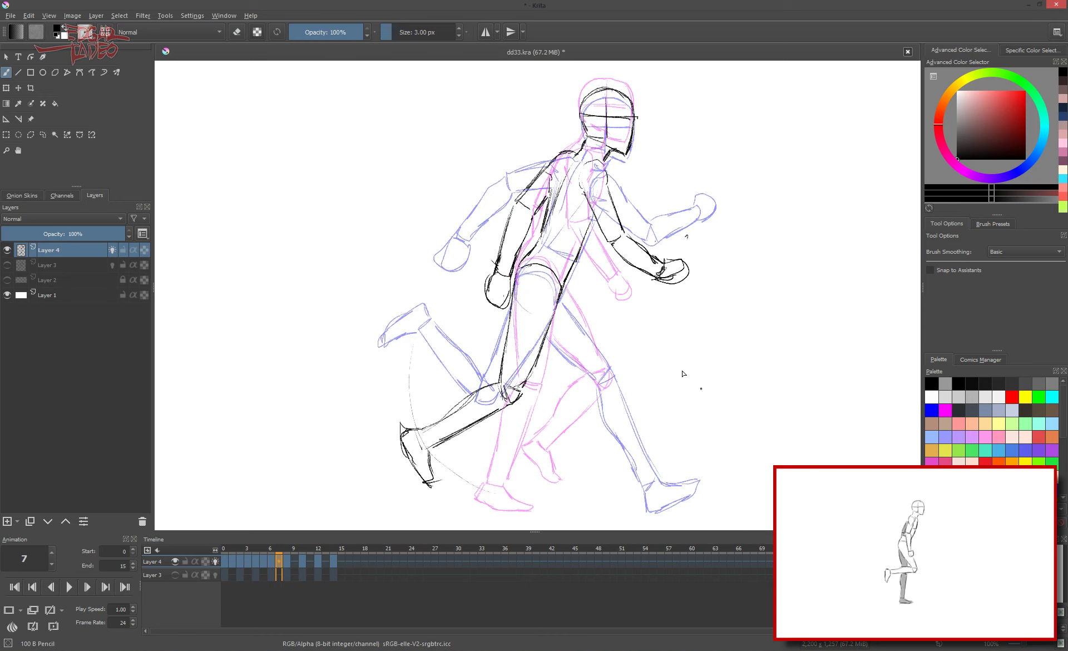
mouse_move(590, 383)
mouse_down()
mouse_move(581, 445)
mouse_move(597, 483)
mouse_up()
drag(550, 484, 634, 490)
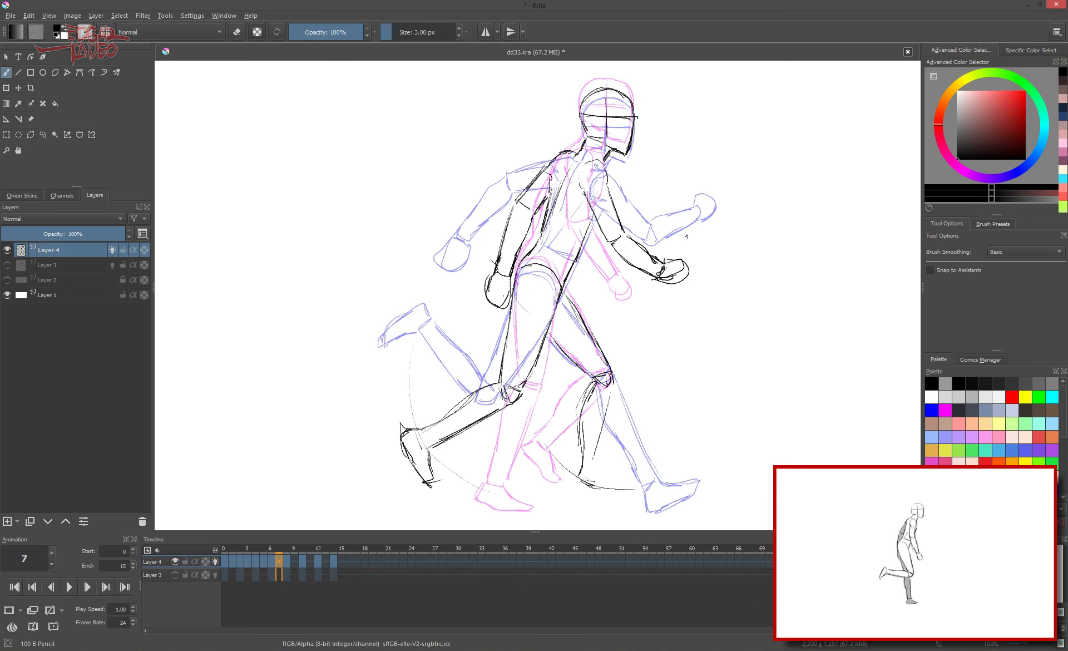
drag(612, 384, 598, 487)
Step: On frame 9, ink the forward hand, forearm, rear shoulder and upper arm
key(Right)
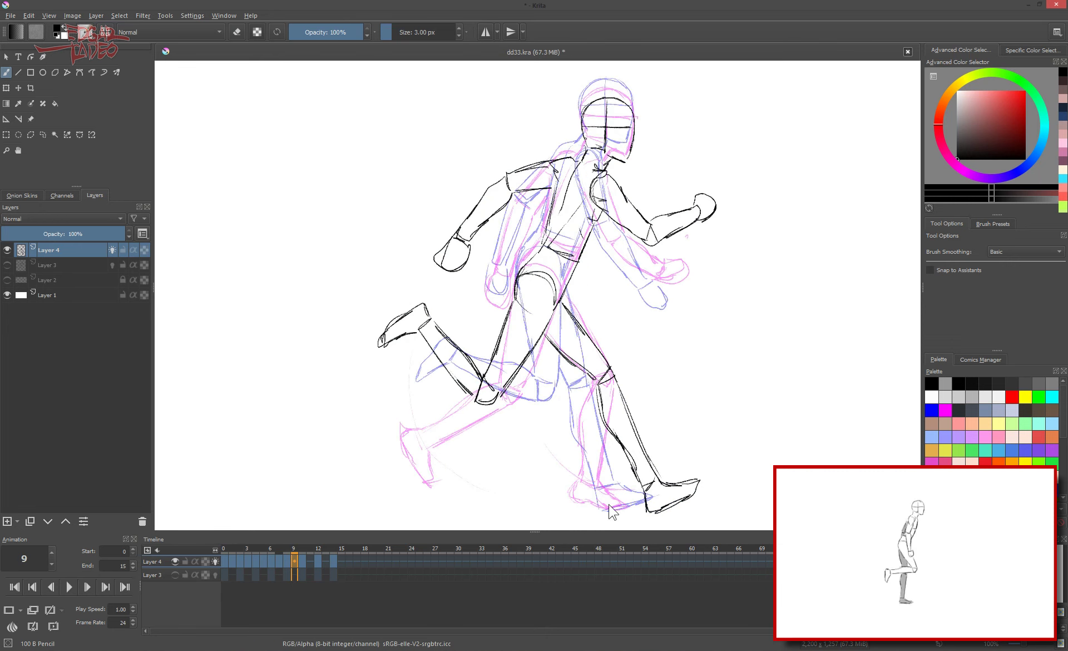
key(Right)
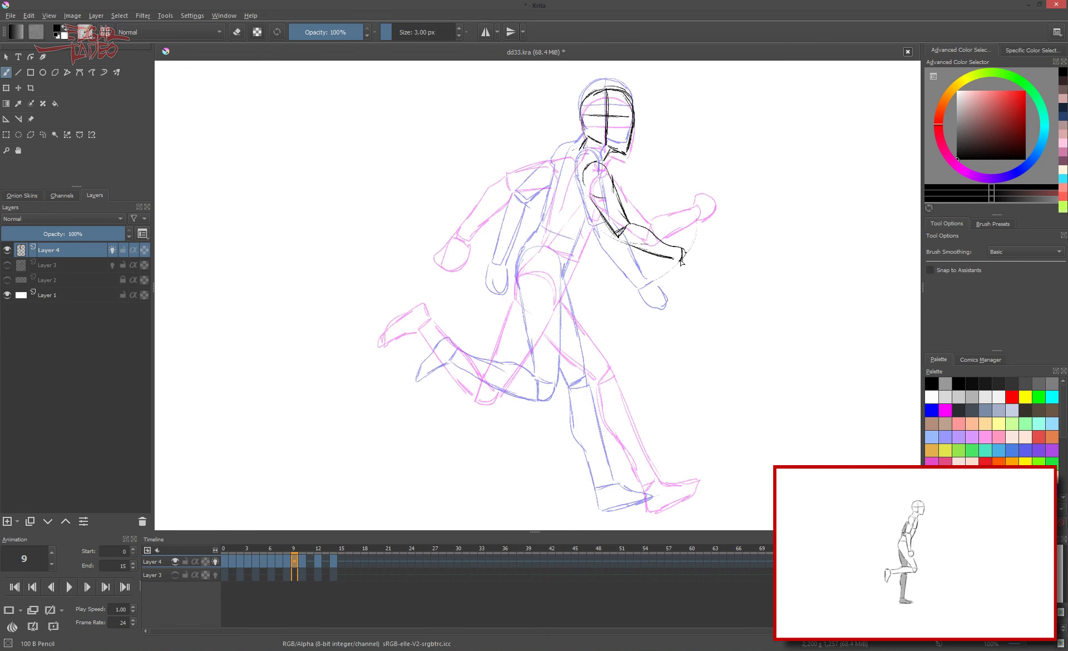
drag(682, 243, 685, 263)
mouse_move(578, 149)
mouse_down()
mouse_move(511, 186)
mouse_move(520, 200)
mouse_up()
drag(510, 188, 471, 245)
drag(521, 203, 473, 255)
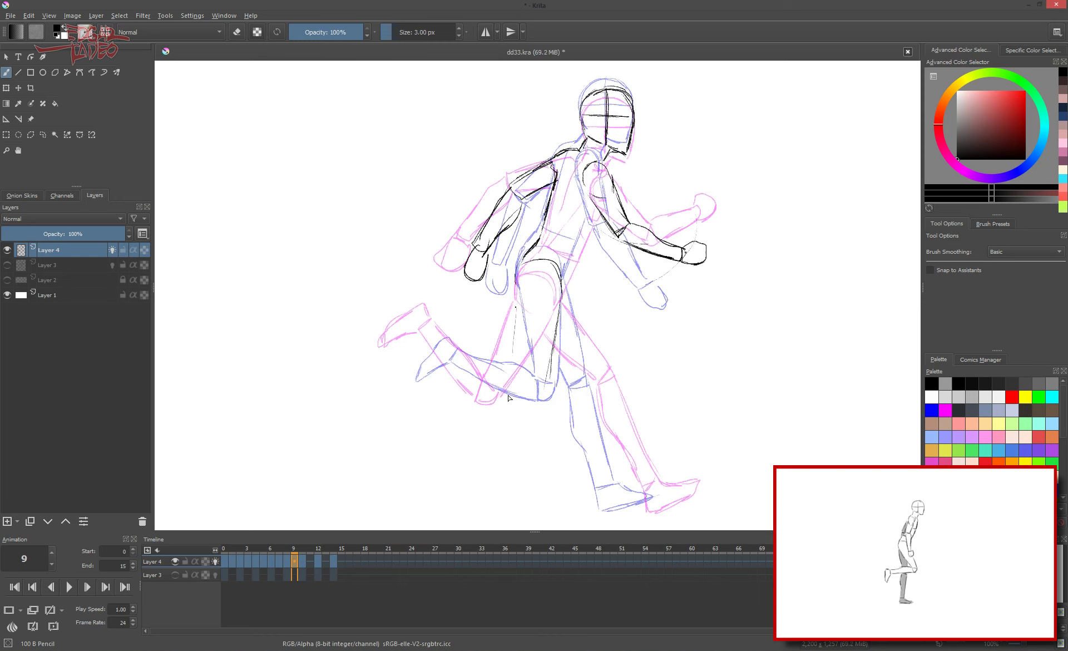
Step: Ink frame 9's rear leg and foot, chest and torso contours, front leg and remaining arm lines
drag(446, 342, 515, 406)
drag(518, 267, 534, 398)
mouse_move(442, 321)
mouse_down()
mouse_move(397, 356)
mouse_move(490, 392)
mouse_up()
drag(590, 223, 562, 298)
drag(584, 148, 541, 240)
drag(563, 292, 594, 377)
drag(552, 346, 634, 483)
drag(640, 484, 679, 503)
drag(579, 328, 553, 384)
drag(579, 220, 542, 250)
Step: On frame 11, ink the head, front and rear thighs, knee, back torso and remaining lines
key(period)
drag(584, 103, 632, 111)
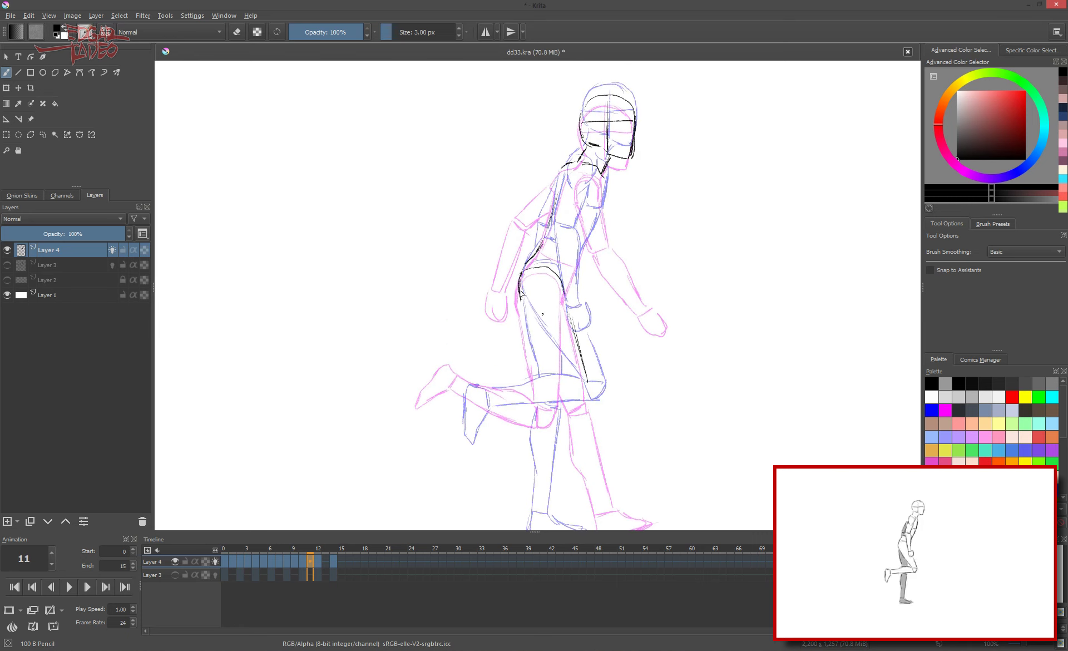
drag(582, 406, 537, 341)
mouse_move(567, 298)
mouse_down()
mouse_move(587, 404)
mouse_move(570, 420)
mouse_move(467, 388)
mouse_up()
drag(464, 406, 566, 401)
drag(568, 302, 577, 348)
drag(559, 170, 526, 245)
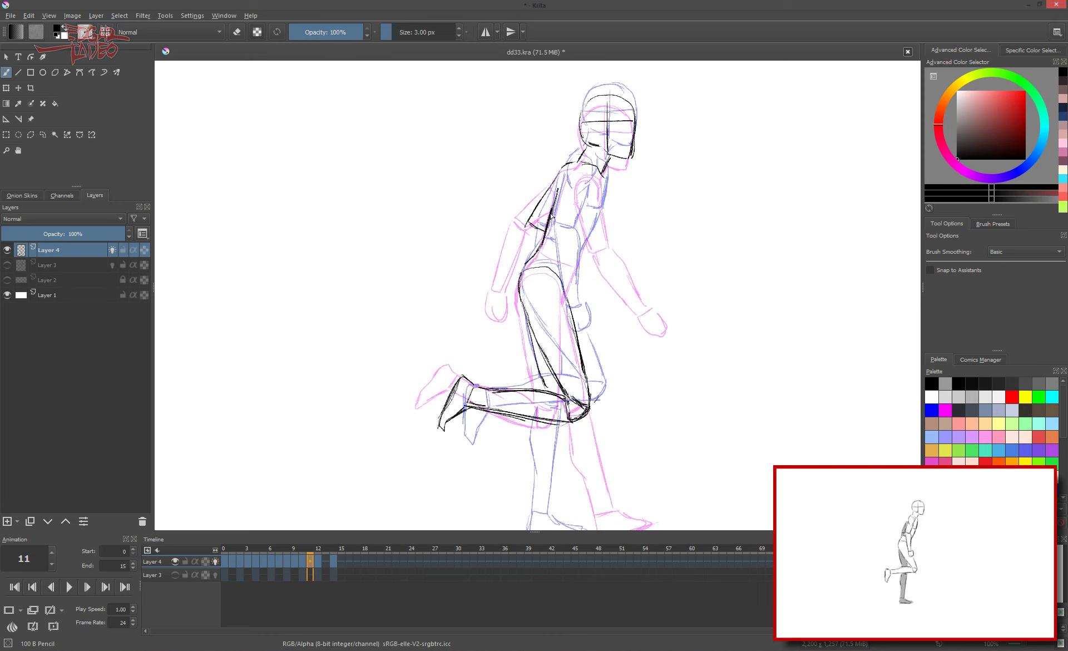
drag(612, 322, 627, 346)
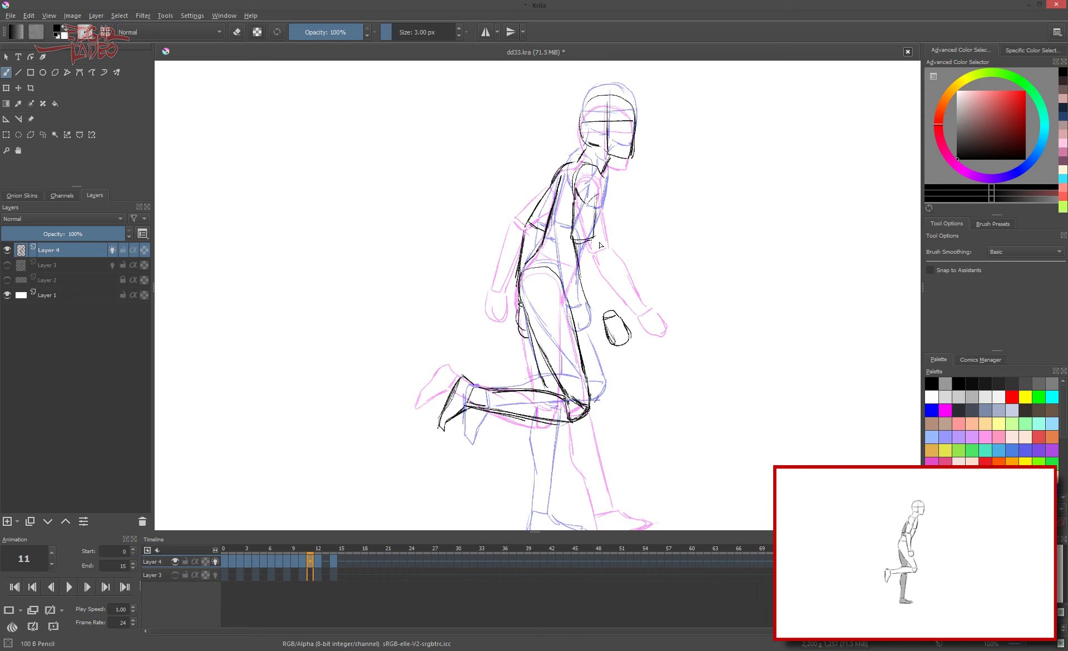
mouse_move(598, 179)
mouse_down()
mouse_move(612, 308)
mouse_move(595, 245)
mouse_up()
drag(576, 267, 605, 315)
scroll(580, 459, down, 3)
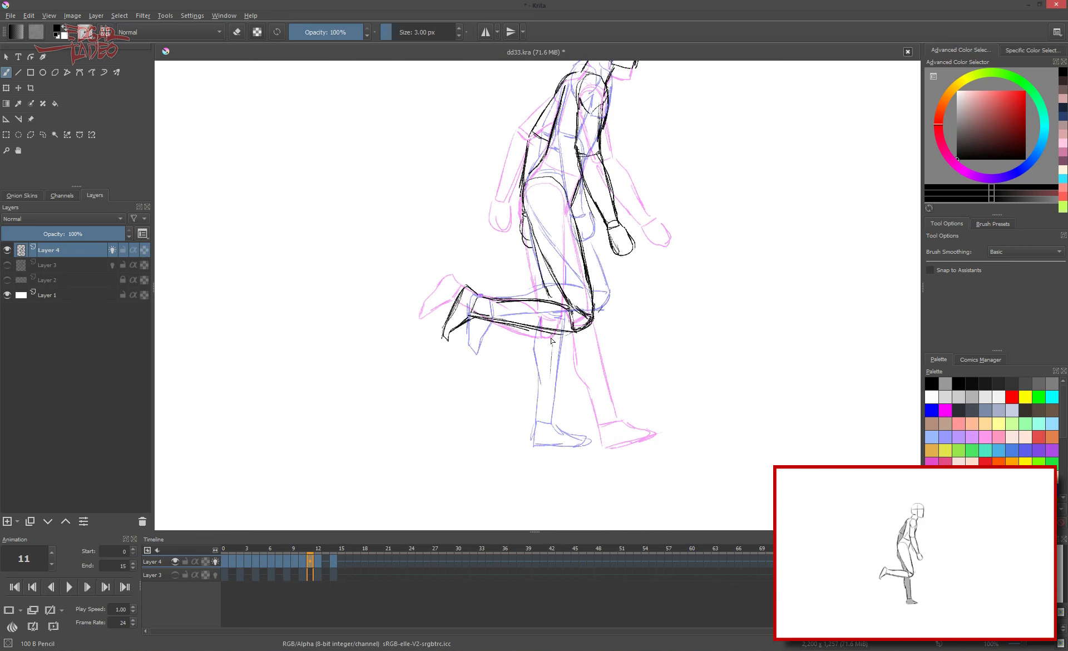
drag(552, 340, 581, 422)
Step: On frame 13, ink the head, shoulder, arm, thigh, knee and shin down to the foot
drag(576, 156, 548, 166)
key(Right)
key(Right)
scroll(571, 99, up, 3)
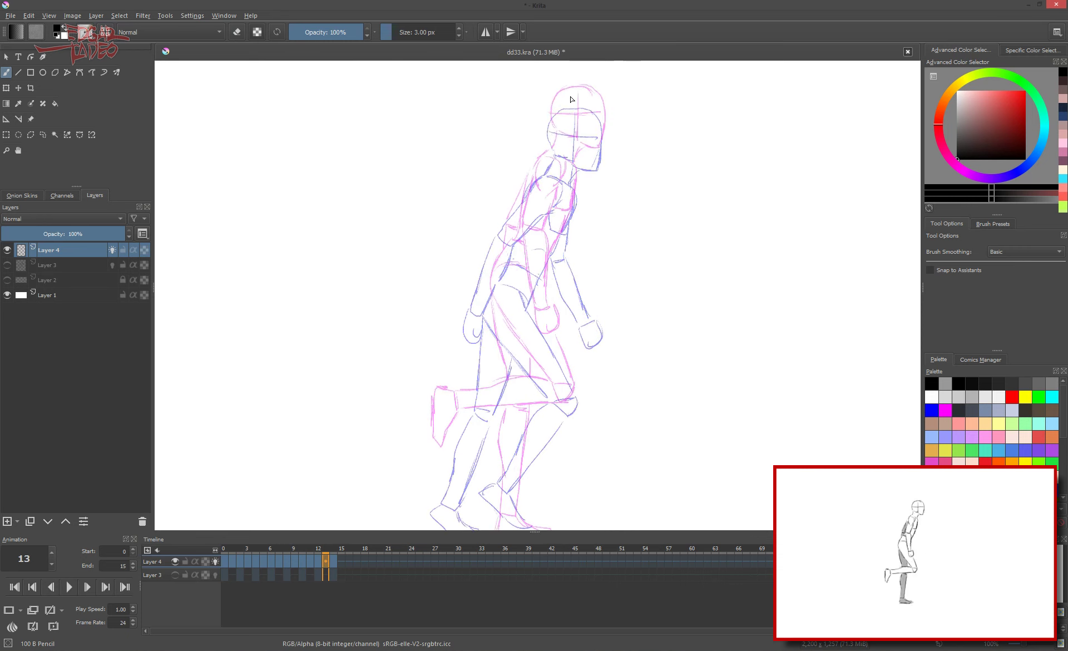
drag(549, 122, 603, 138)
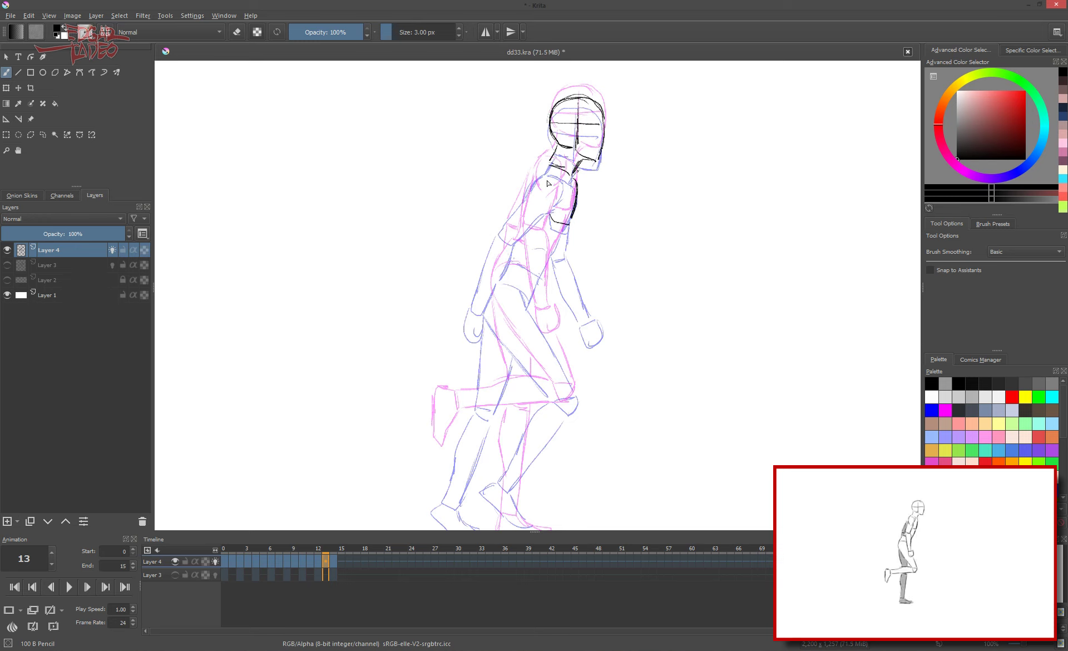
drag(548, 182, 545, 216)
drag(522, 327, 544, 216)
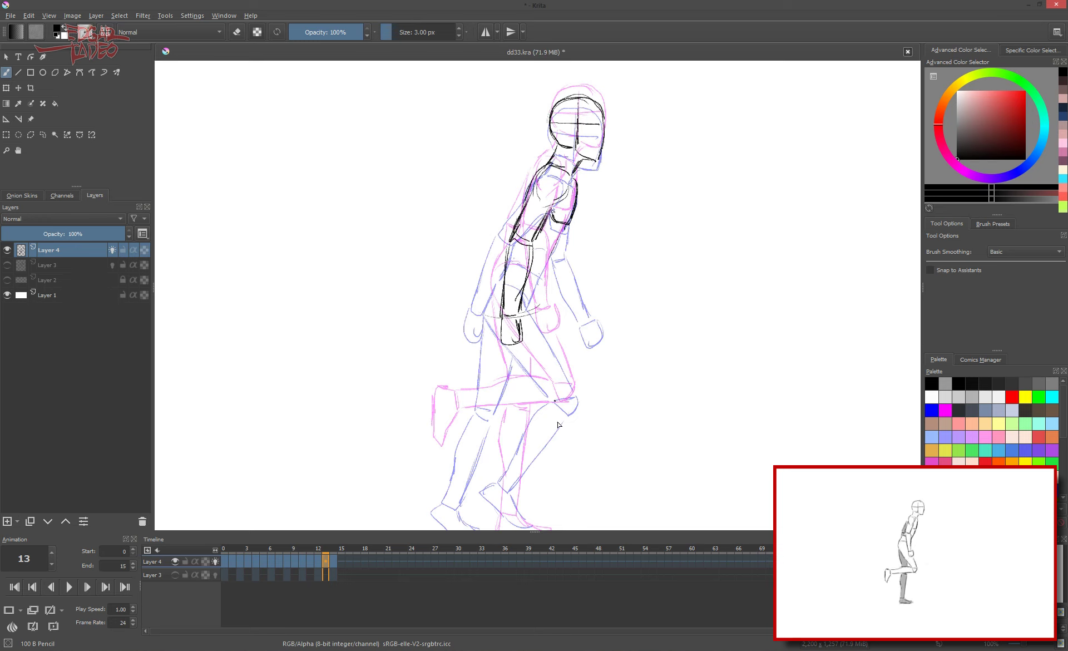
drag(558, 425, 552, 344)
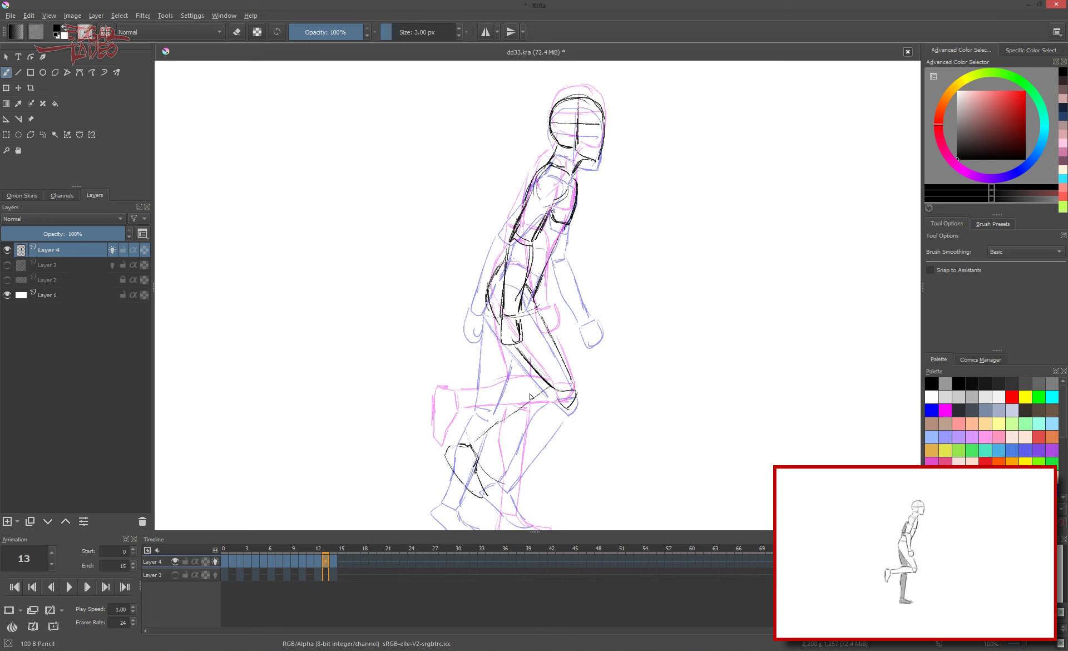
drag(530, 396, 471, 445)
drag(573, 398, 479, 464)
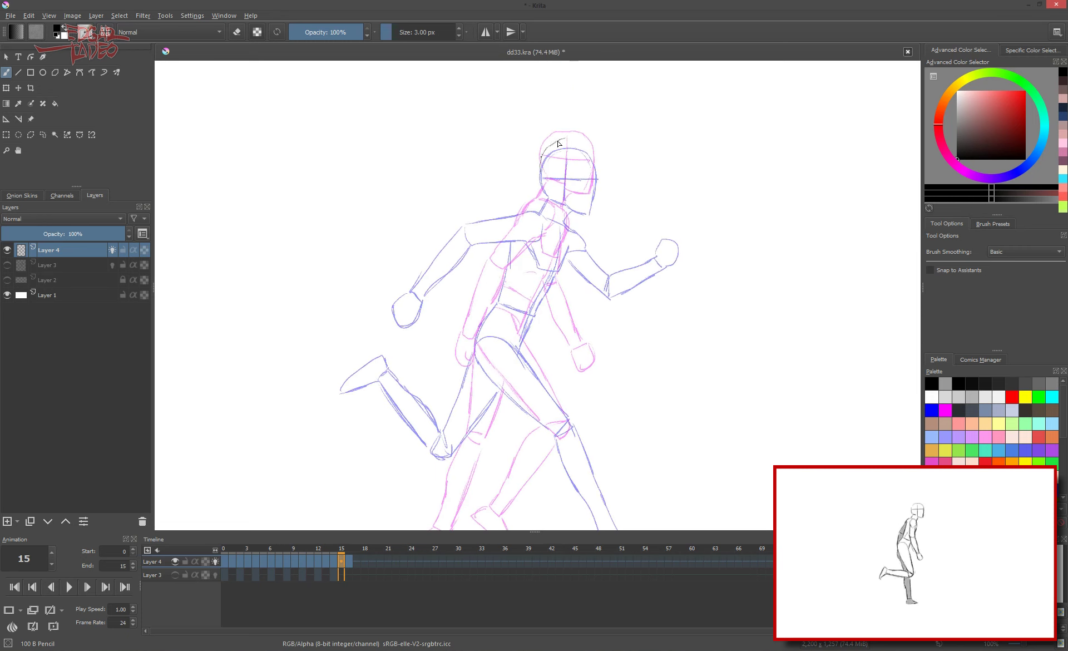
Step: On frame 15, ink both arms with the fist, the front leg and the back leg and foot
drag(476, 243, 495, 261)
drag(483, 257, 437, 322)
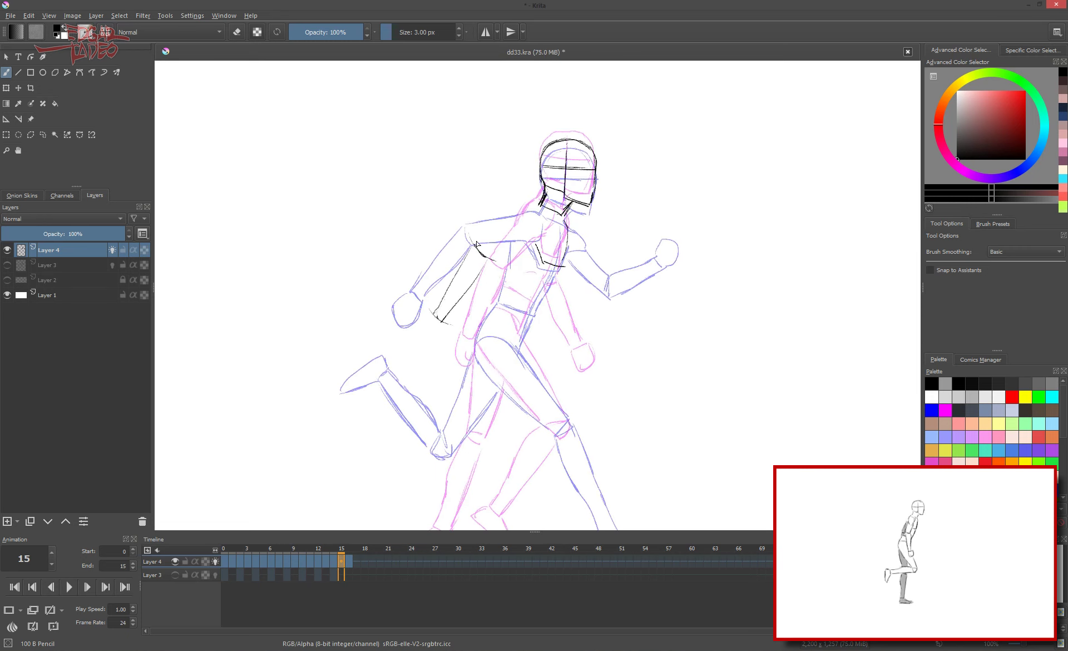
drag(479, 242, 432, 320)
drag(431, 316, 445, 328)
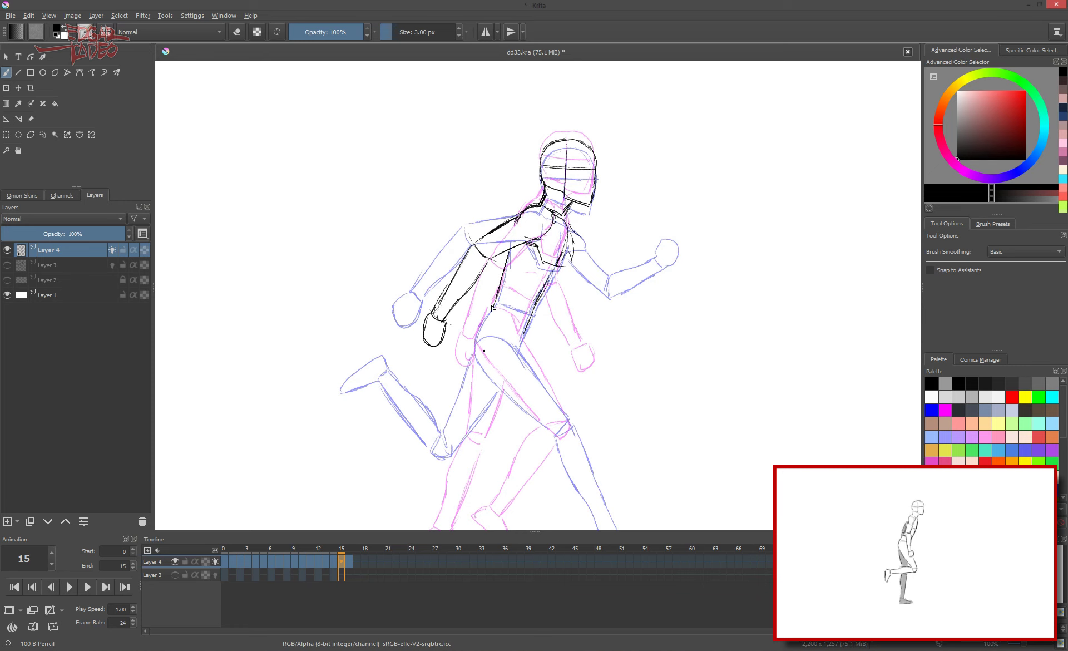
drag(582, 305, 612, 334)
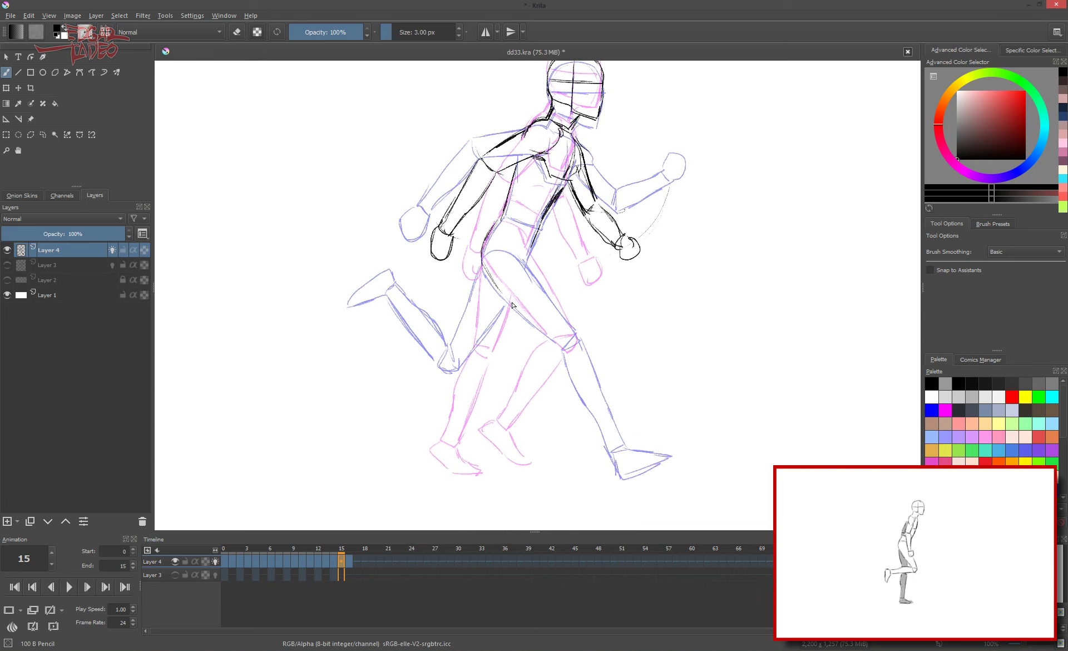
mouse_move(549, 433)
mouse_down()
mouse_move(551, 371)
mouse_move(567, 456)
mouse_up()
drag(550, 373, 590, 479)
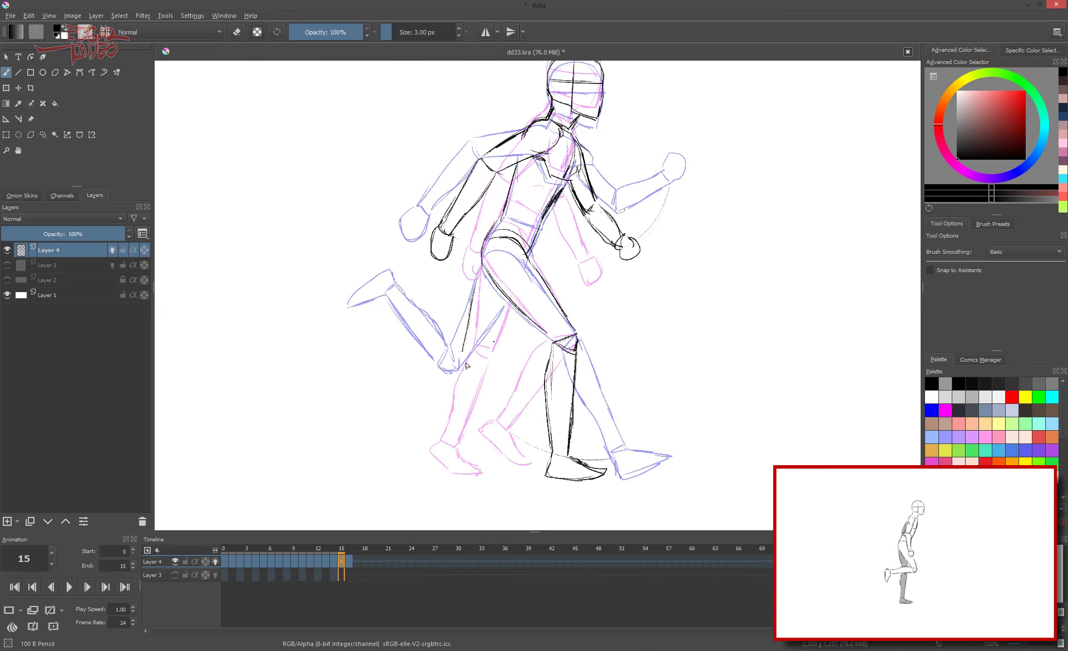
drag(509, 303, 481, 356)
mouse_move(476, 281)
mouse_down()
mouse_move(465, 353)
mouse_move(385, 384)
mouse_up()
drag(378, 381, 381, 420)
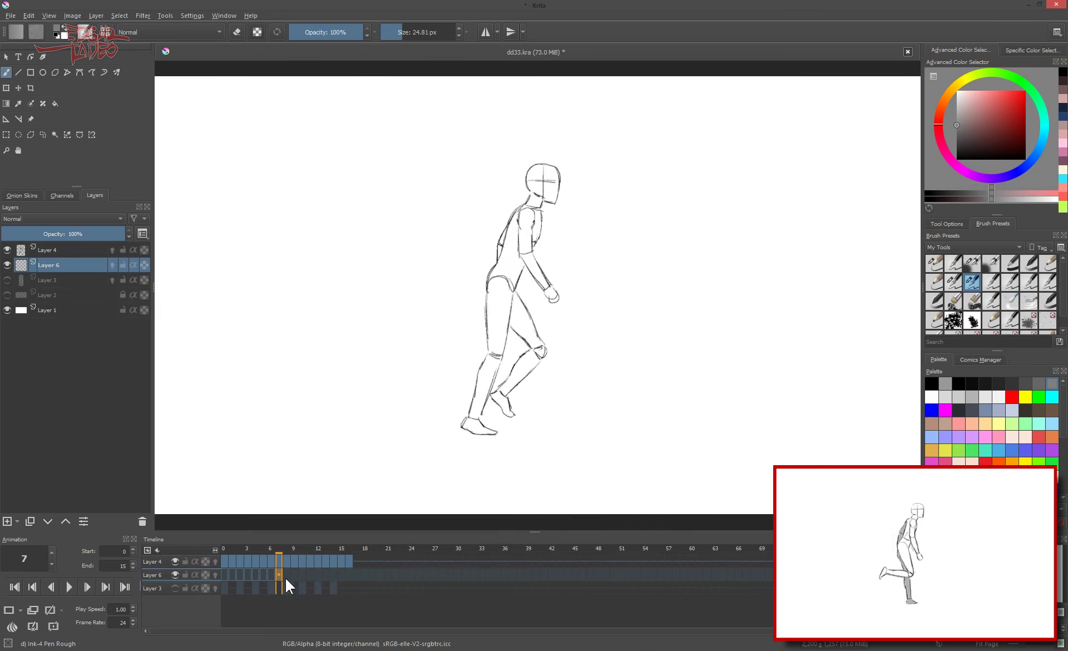
Step: Shade the far leg and arm gray on frames 0 through 2
mouse_move(489, 312)
mouse_down()
mouse_move(470, 359)
mouse_move(430, 313)
mouse_up()
drag(548, 236, 609, 244)
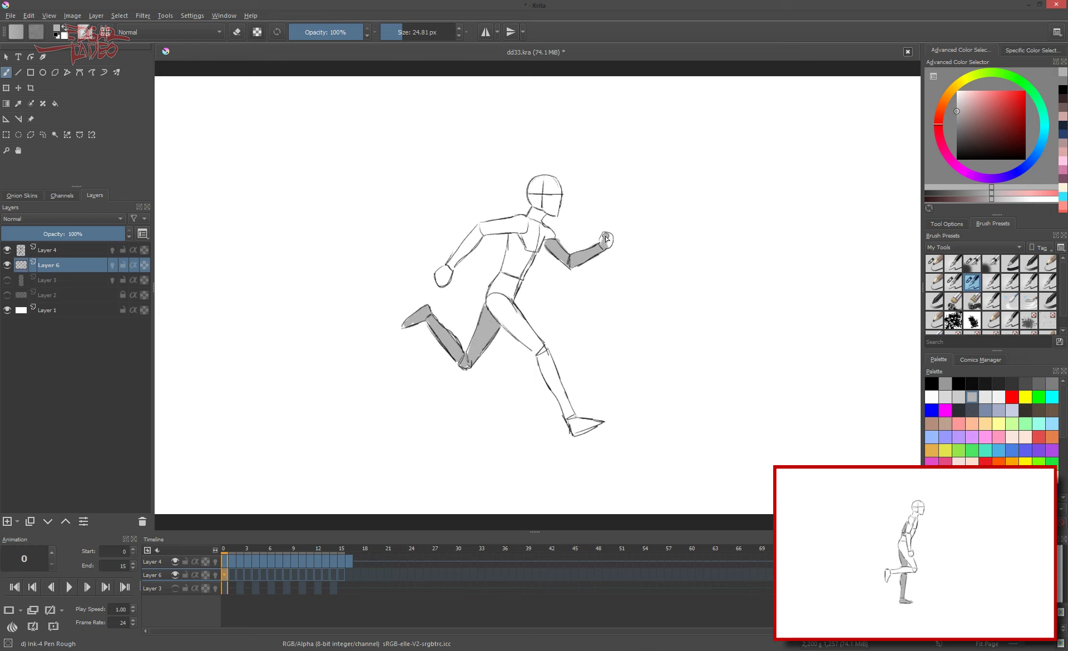
key(period)
drag(493, 311, 422, 331)
drag(548, 234, 601, 258)
key(period)
mouse_move(503, 345)
mouse_down()
mouse_move(434, 342)
mouse_move(473, 361)
mouse_up()
drag(542, 217, 582, 294)
key(period)
drag(445, 348, 505, 352)
Step: Shade the far arm gray on frame 3 and the far leg on frames 4 and 5
drag(534, 239, 557, 304)
key(period)
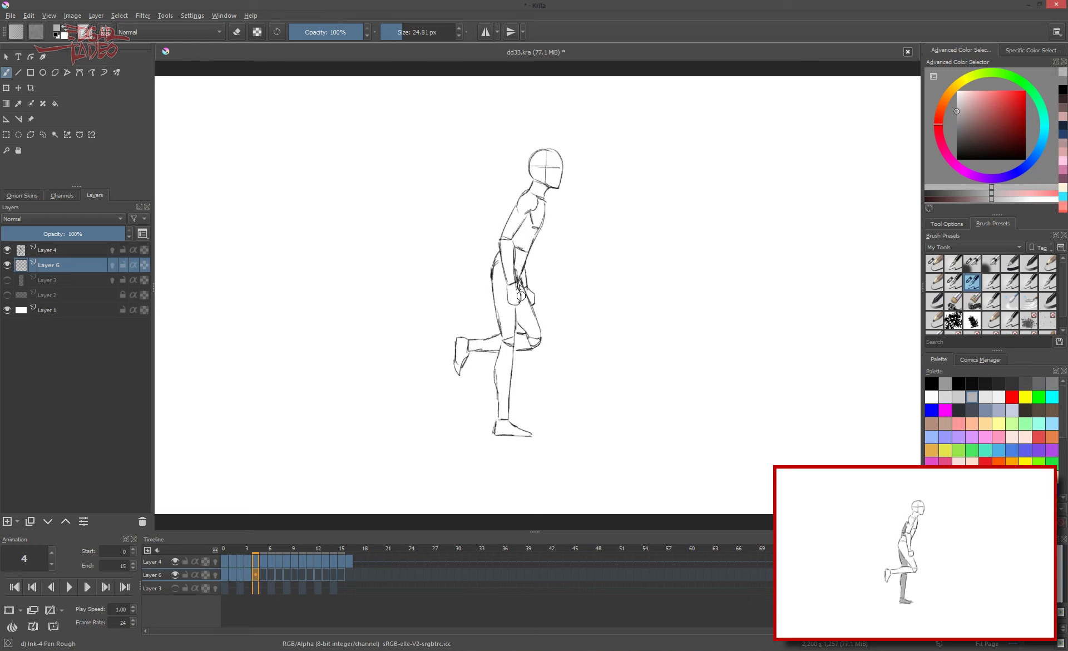
drag(503, 345, 459, 362)
key(period)
drag(517, 290, 534, 329)
mouse_move(506, 362)
mouse_down()
mouse_move(539, 346)
mouse_move(515, 389)
mouse_up()
key(period)
Step: Shade the far arm and leg gray on frames 7, 8 and 9
key(period)
drag(504, 217, 475, 301)
drag(517, 306, 537, 406)
drag(543, 348, 531, 417)
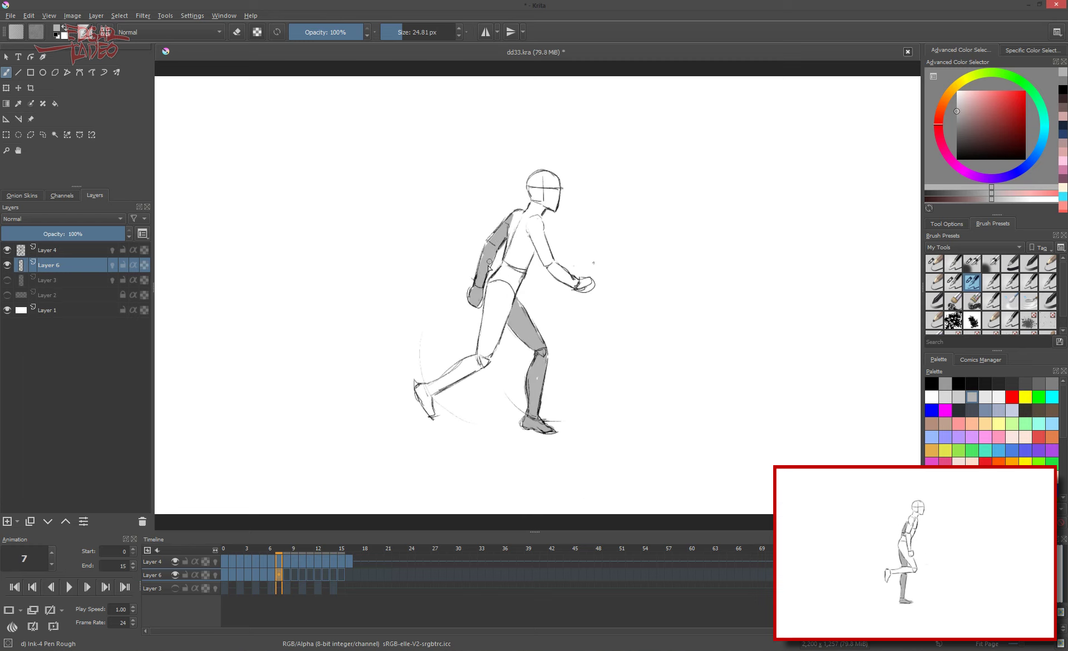
key(period)
drag(518, 217, 451, 272)
mouse_move(536, 331)
mouse_down()
mouse_move(542, 379)
mouse_move(590, 428)
mouse_up()
click(299, 576)
drag(509, 214, 462, 286)
mouse_move(536, 353)
mouse_down()
mouse_move(553, 418)
mouse_move(582, 431)
mouse_up()
Step: Shade the far lower leg gray on frames 10 through 14
key(period)
drag(534, 359, 565, 433)
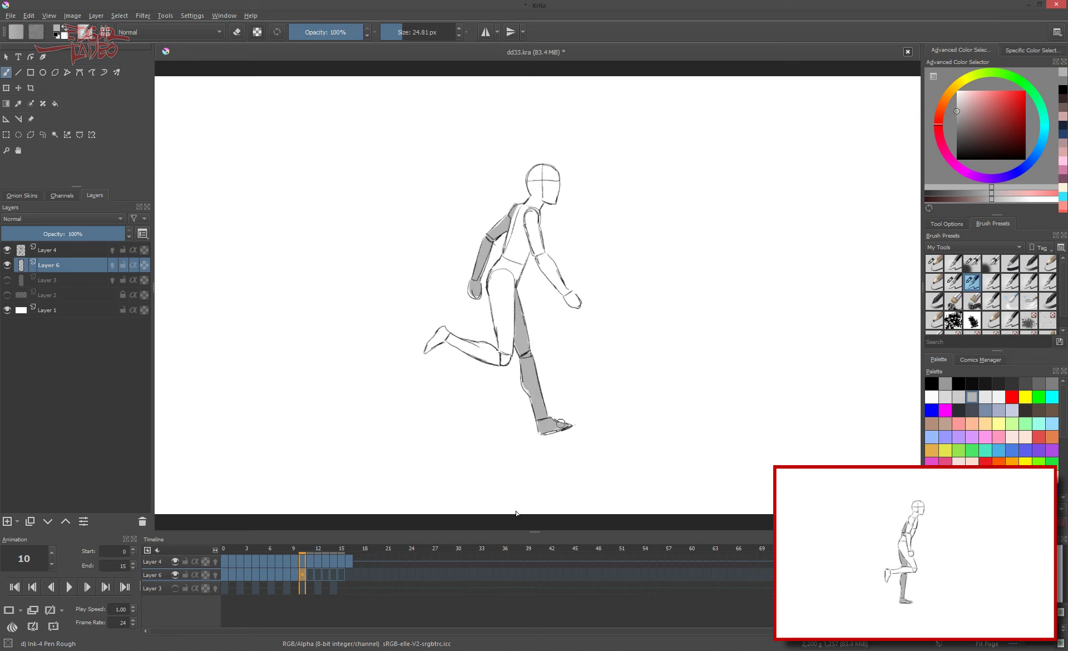
key(period)
drag(514, 389, 545, 437)
key(period)
drag(503, 376, 518, 428)
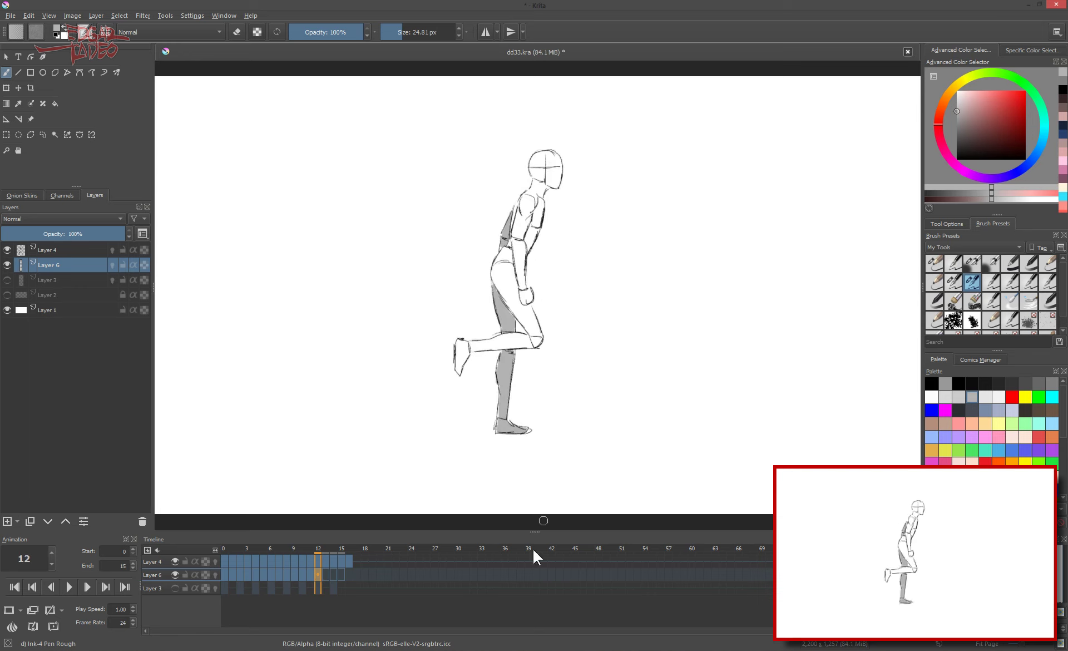
key(period)
drag(492, 384, 496, 434)
key(period)
mouse_move(498, 337)
mouse_down()
mouse_move(481, 389)
mouse_move(470, 362)
mouse_move(463, 369)
mouse_up()
key(period)
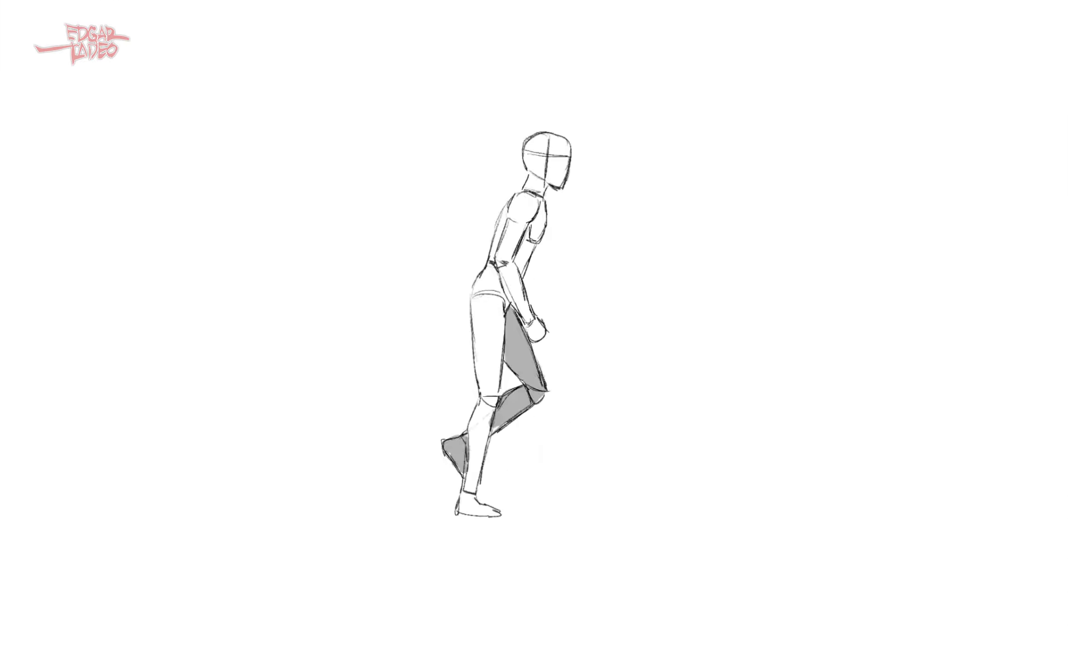